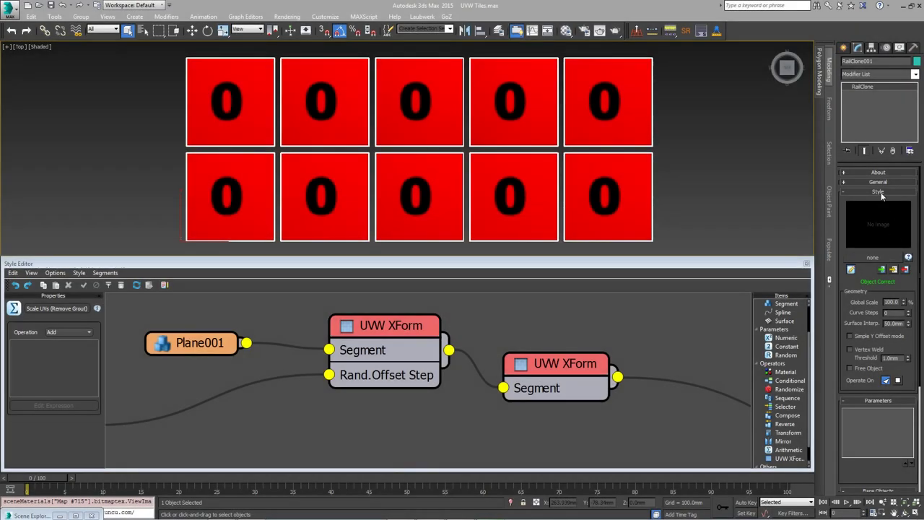
Step: Collapse the RailClone object's Style rollout in the Modify panel
{"action": "left_click", "coordinate": [878, 192]}
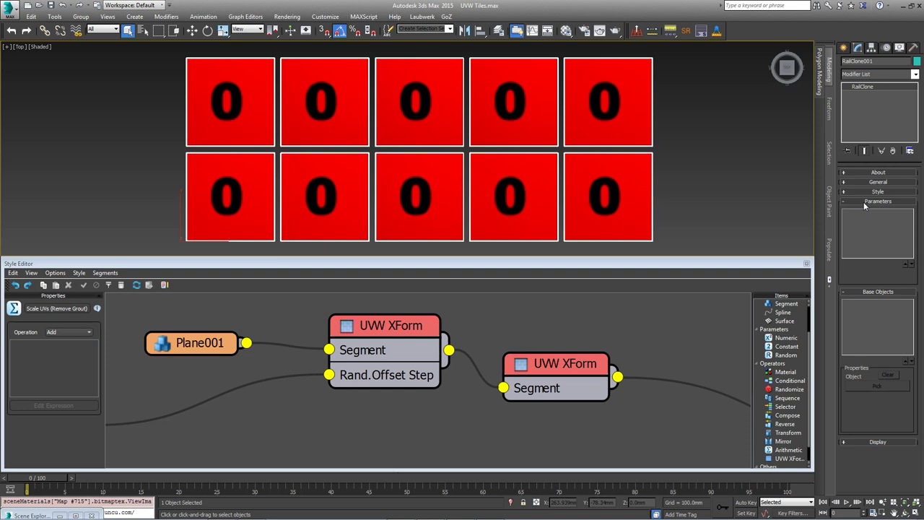
Step: Collapse Parameters and uncheck Use Instancing Engine under the Display rollout's Render options
{"action": "left_click", "coordinate": [865, 204]}
{"action": "left_click", "coordinate": [866, 359]}
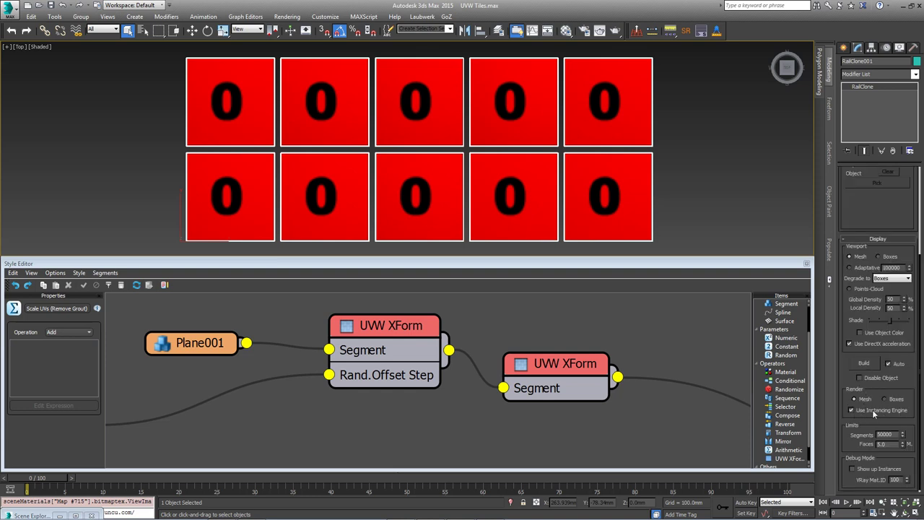
{"action": "left_click", "coordinate": [851, 410]}
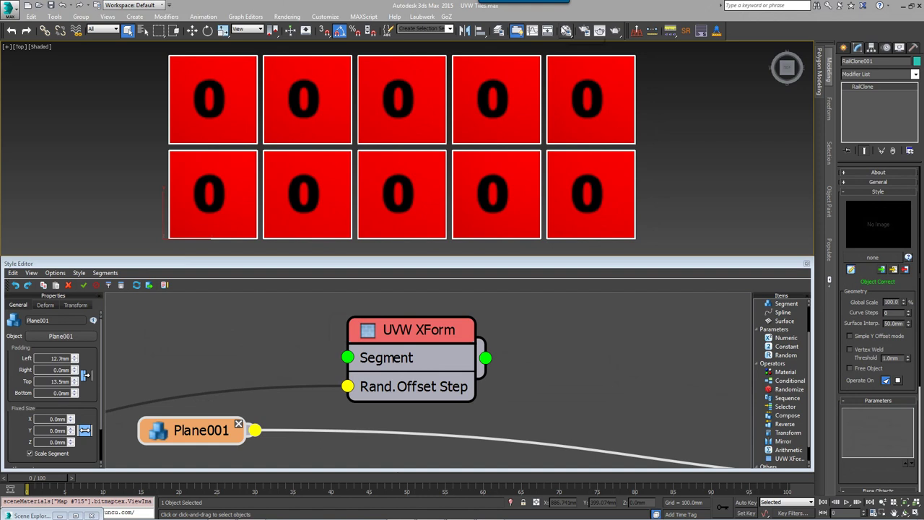
{"action": "key", "text": "m"}
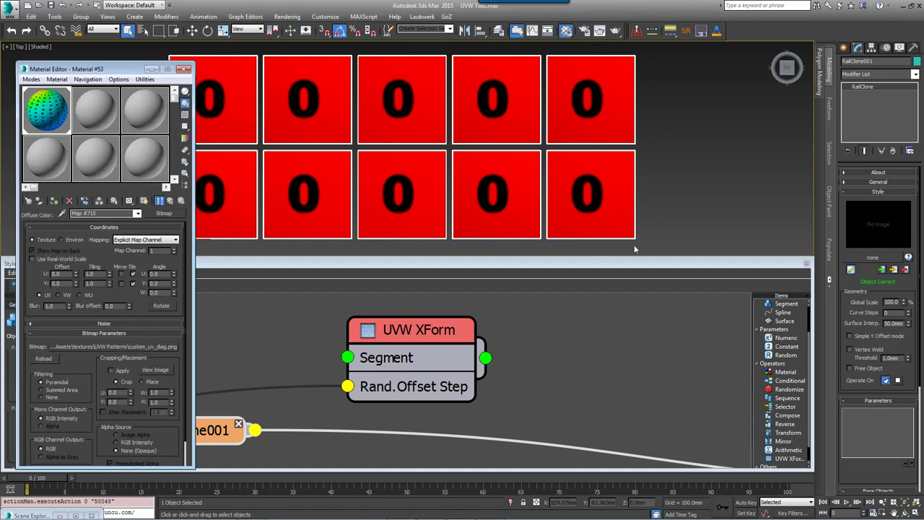
{"action": "left_click", "coordinate": [154, 370]}
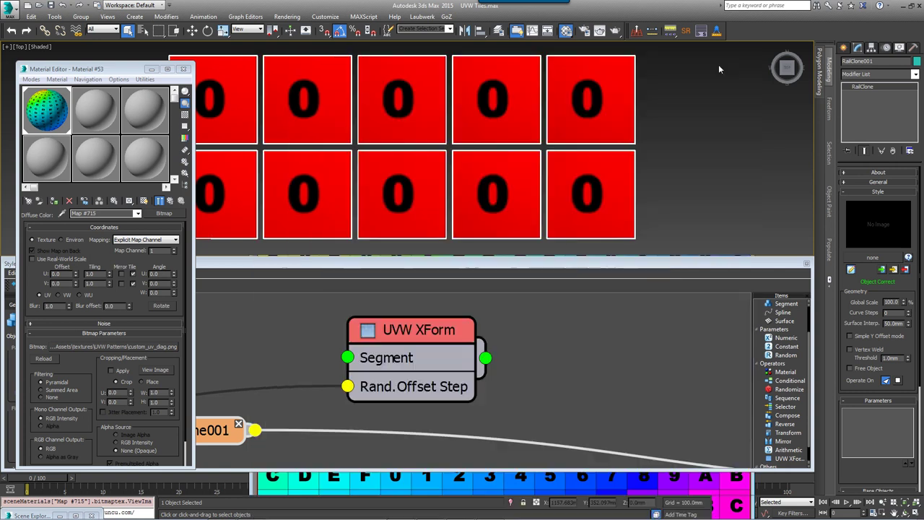
{"action": "left_click", "coordinate": [743, 64]}
{"action": "left_click", "coordinate": [184, 69]}
{"action": "scroll", "coordinate": [258, 195], "scroll_direction": "down", "scroll_amount": 3}
{"action": "scroll", "coordinate": [282, 191], "scroll_direction": "up", "scroll_amount": 6}
{"action": "scroll", "coordinate": [286, 118], "scroll_direction": "down", "scroll_amount": 2}
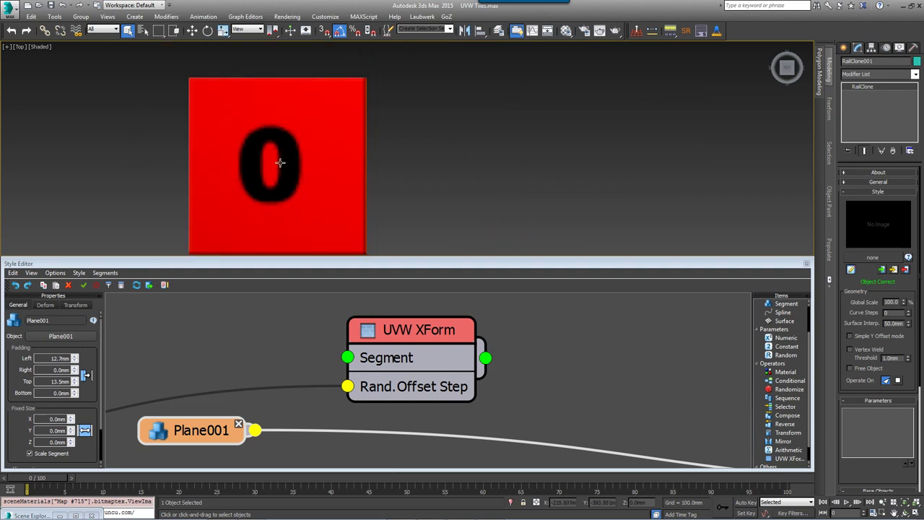
{"action": "scroll", "coordinate": [450, 185], "scroll_direction": "down", "scroll_amount": 5}
{"action": "scroll", "coordinate": [397, 166], "scroll_direction": "up", "scroll_amount": 3}
{"action": "middle_click_drag", "start_coordinate": [398, 165], "coordinate": [479, 128]}
{"action": "scroll", "coordinate": [483, 124], "scroll_direction": "down", "scroll_amount": 2}
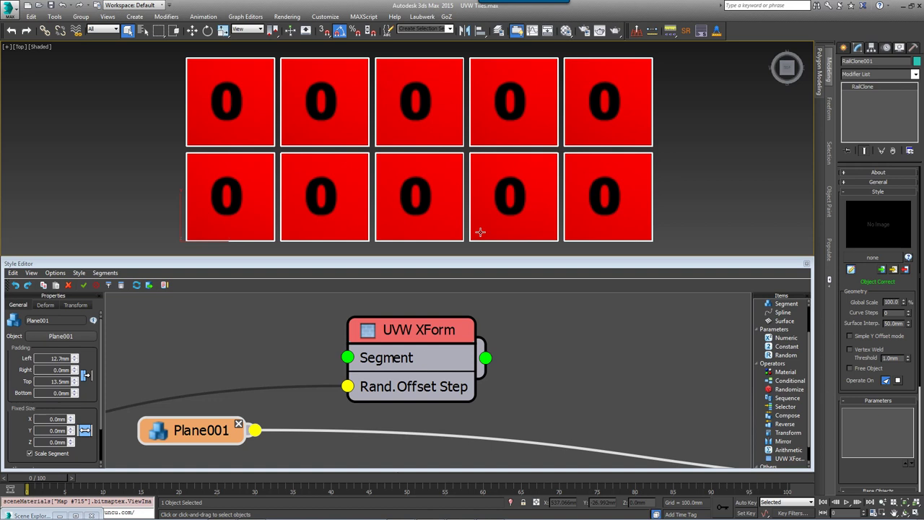
Step: Wire Plane001 into the UVW XForm Segment input, keeping map channel 1
{"action": "left_click_drag", "start_coordinate": [267, 430], "coordinate": [273, 429]}
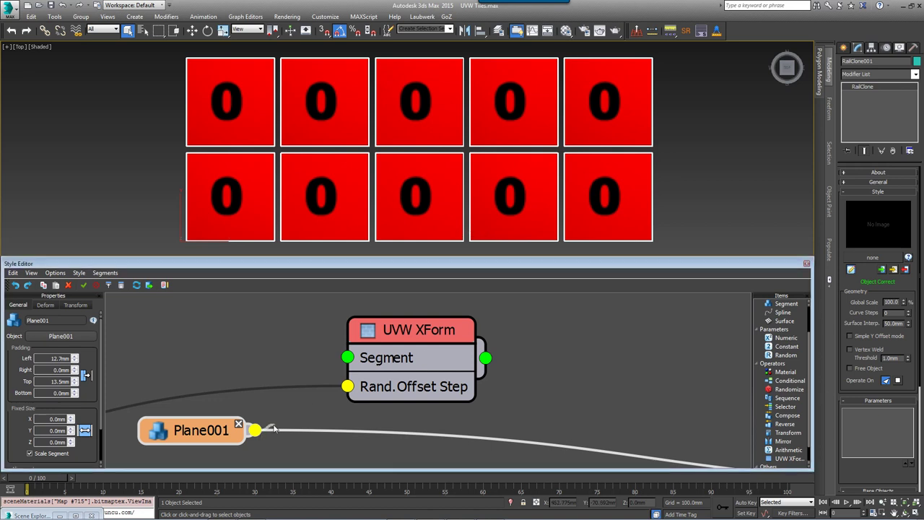
{"action": "left_click_drag", "start_coordinate": [275, 429], "coordinate": [347, 357]}
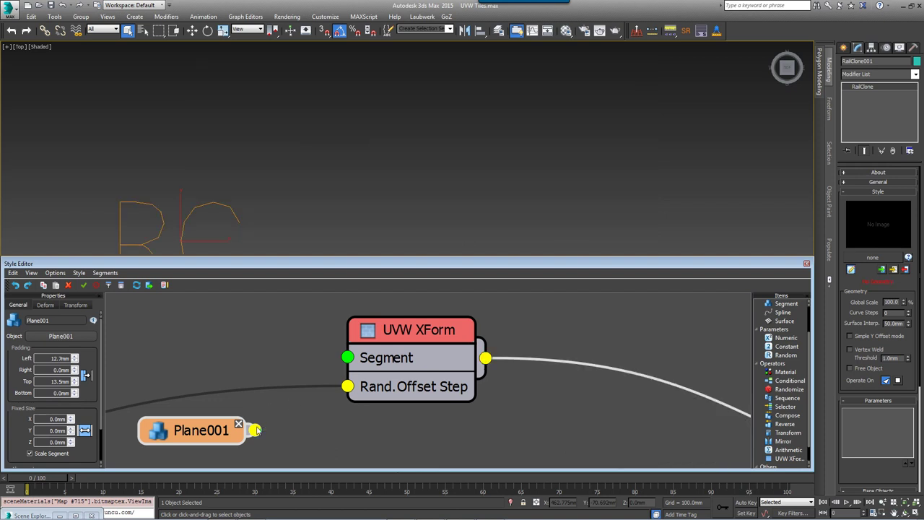
{"action": "left_click_drag", "start_coordinate": [199, 432], "coordinate": [195, 352]}
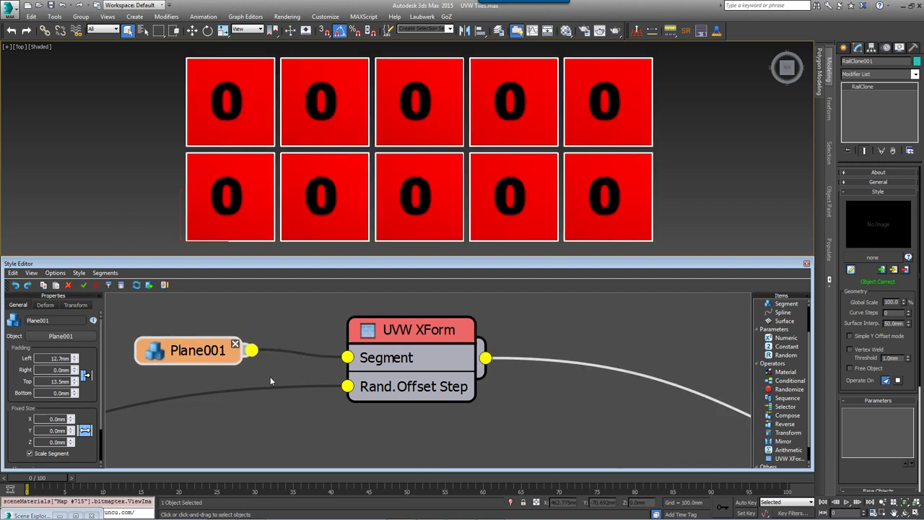
{"action": "left_click", "coordinate": [419, 329]}
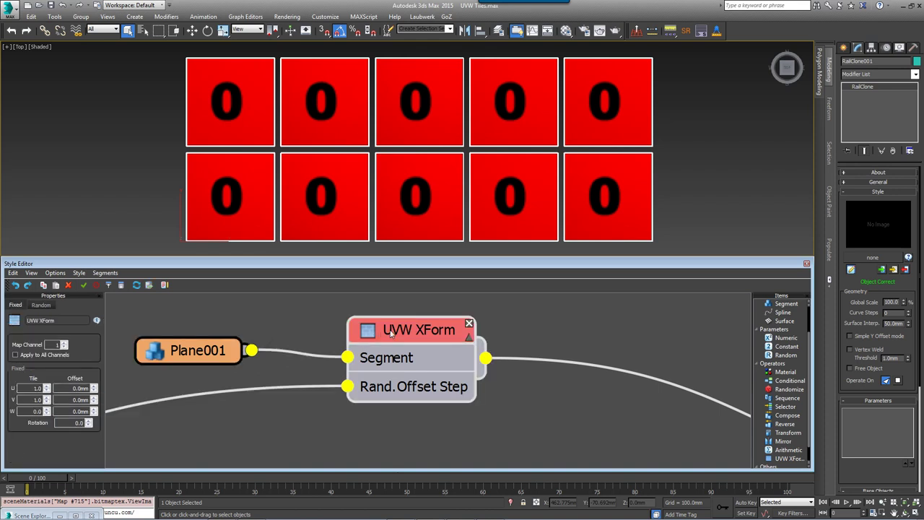
{"action": "left_click", "coordinate": [64, 343]}
{"action": "left_click", "coordinate": [64, 345]}
Step: Add a second UVW XForm node and feed the first UVW XForm into it
{"action": "left_click", "coordinate": [787, 443]}
{"action": "left_click_drag", "start_coordinate": [788, 458], "coordinate": [599, 415]}
{"action": "left_click_drag", "start_coordinate": [485, 357], "coordinate": [572, 397]}
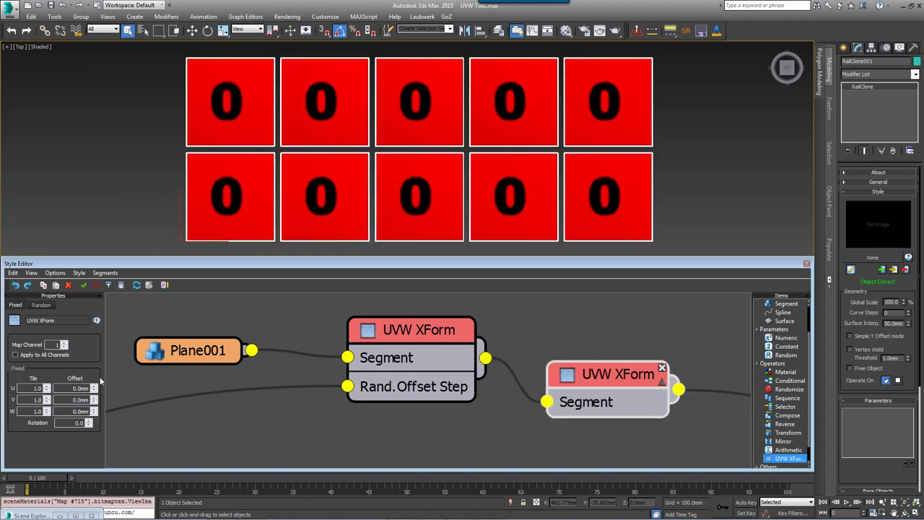
{"action": "left_click", "coordinate": [425, 345]}
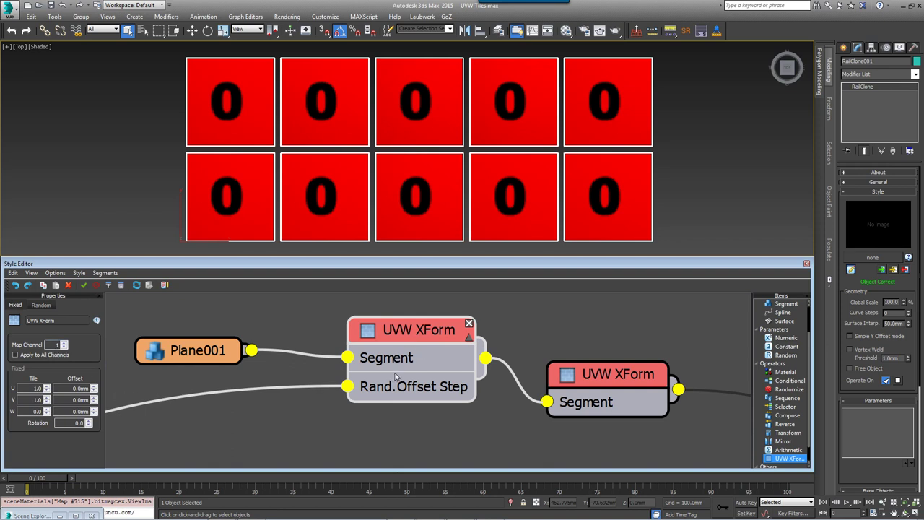
{"action": "left_click_drag", "start_coordinate": [47, 387], "coordinate": [50, 357]}
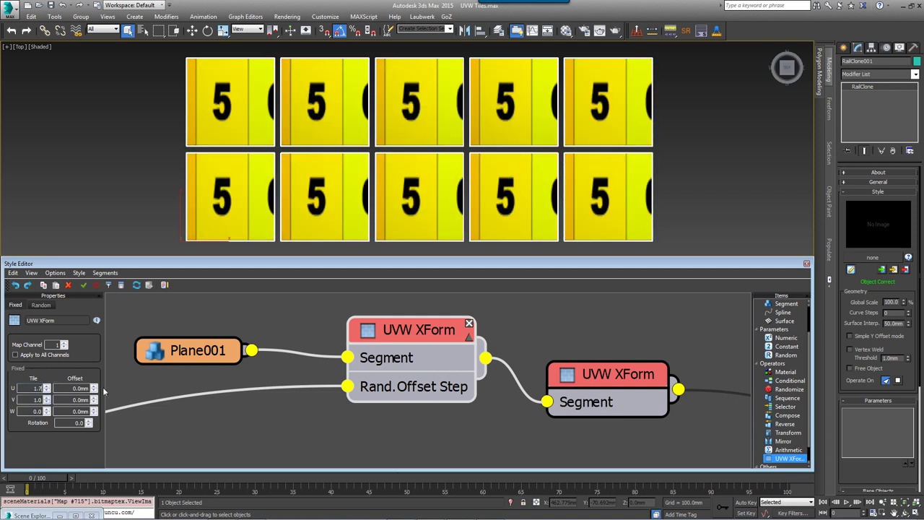
{"action": "mouse_move", "coordinate": [94, 388]}
{"action": "left_mouse_down"}
{"action": "mouse_move", "coordinate": [83, 354]}
{"action": "mouse_move", "coordinate": [89, 388]}
{"action": "left_mouse_up"}
{"action": "mouse_move", "coordinate": [88, 422]}
{"action": "left_mouse_down"}
{"action": "mouse_move", "coordinate": [90, 404]}
{"action": "mouse_move", "coordinate": [91, 423]}
{"action": "left_mouse_up"}
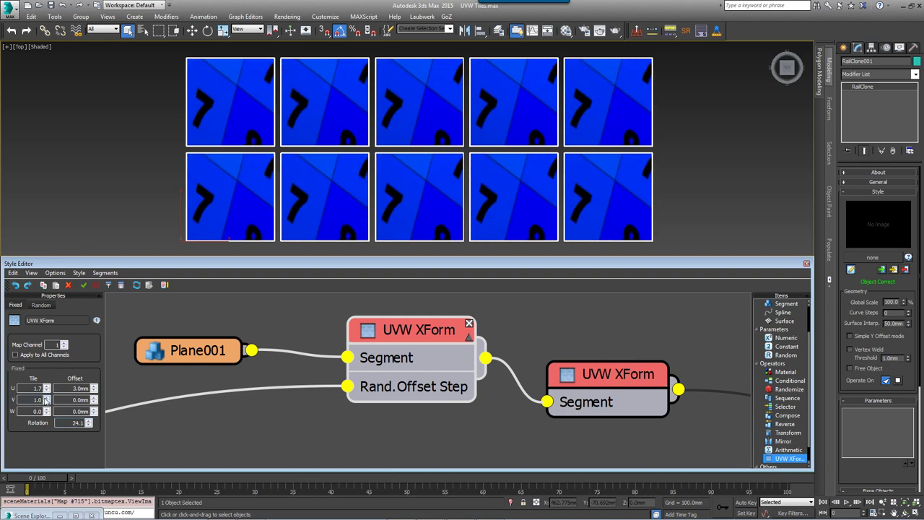
{"action": "left_click_drag", "start_coordinate": [46, 401], "coordinate": [95, 367]}
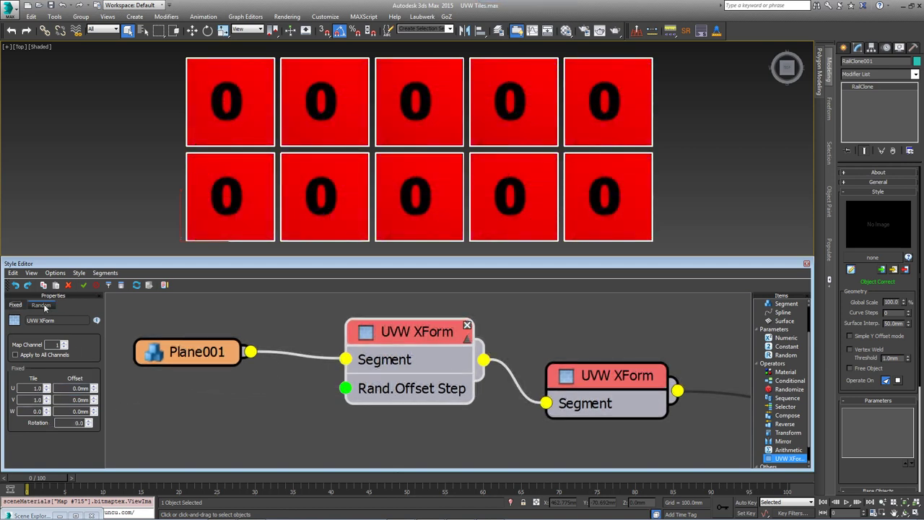
Step: Enable random Tile, Offset and Rotation in the Random tab, with Rotation Step reset to 0
{"action": "left_click", "coordinate": [41, 305]}
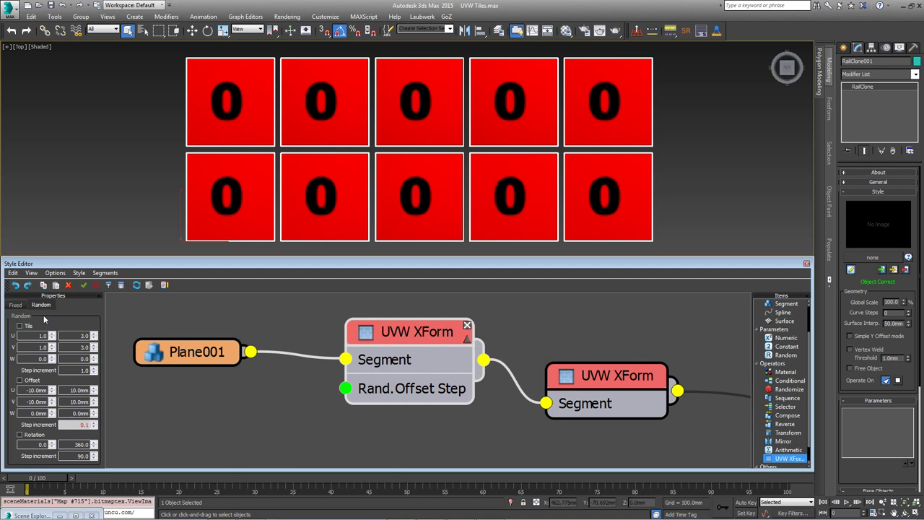
{"action": "left_click", "coordinate": [20, 326]}
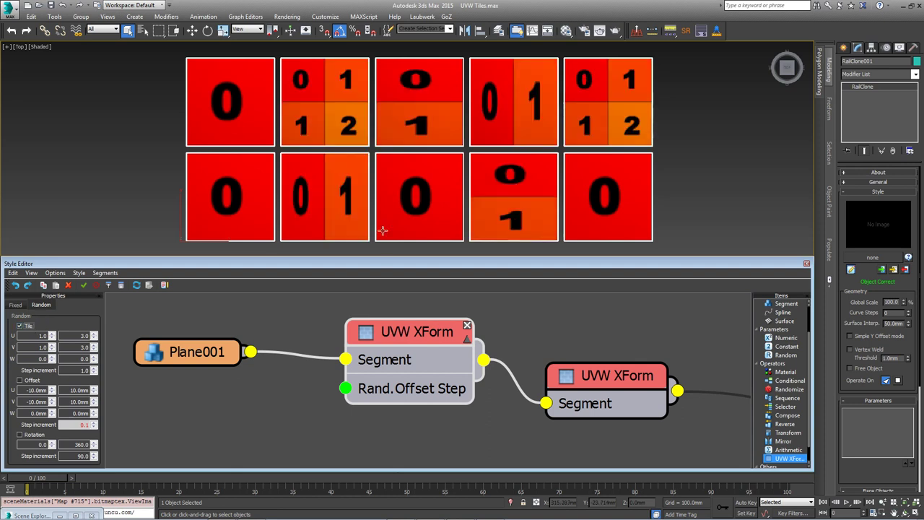
{"action": "left_click", "coordinate": [20, 381]}
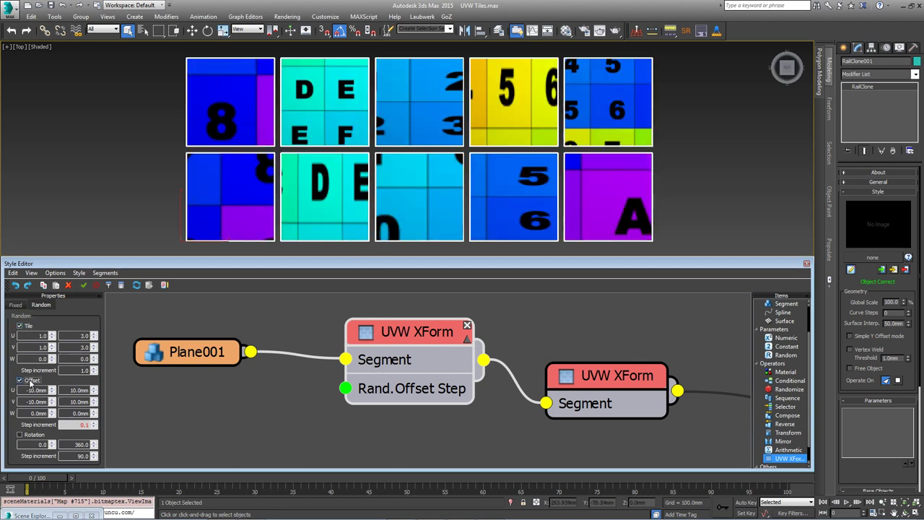
{"action": "left_click", "coordinate": [20, 435]}
{"action": "right_click", "coordinate": [94, 457]}
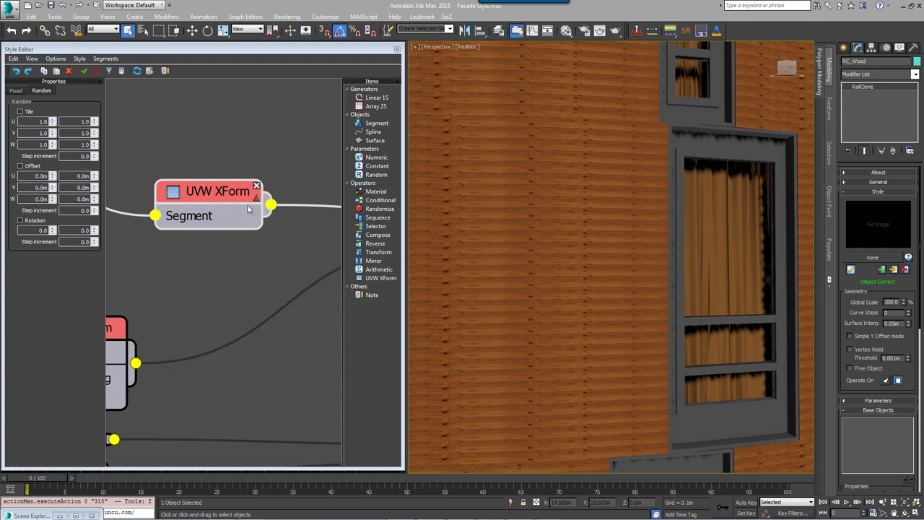
Step: Enable random Offset with U from -0.01m to 0.01m and V minimum -0.01m
{"action": "mouse_move", "coordinate": [220, 201]}
{"action": "left_mouse_down"}
{"action": "mouse_move", "coordinate": [229, 202]}
{"action": "mouse_move", "coordinate": [221, 201]}
{"action": "left_mouse_up"}
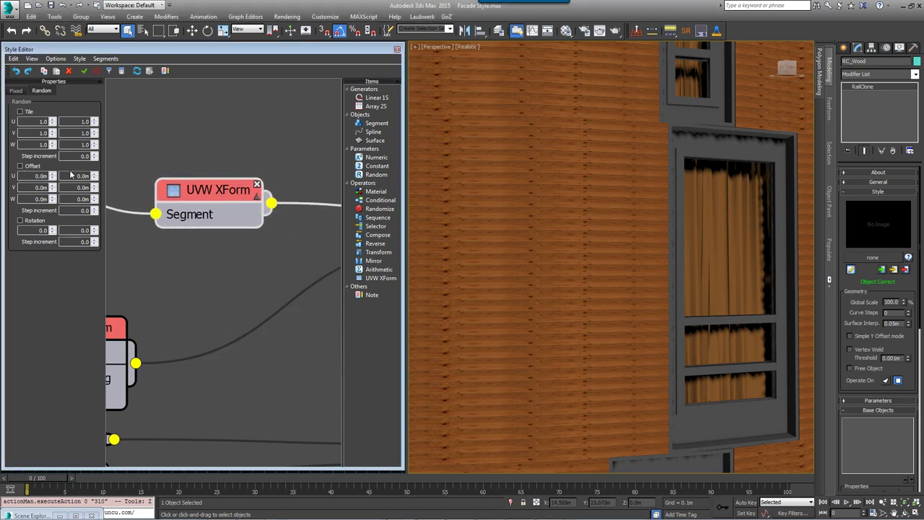
{"action": "left_click", "coordinate": [19, 166]}
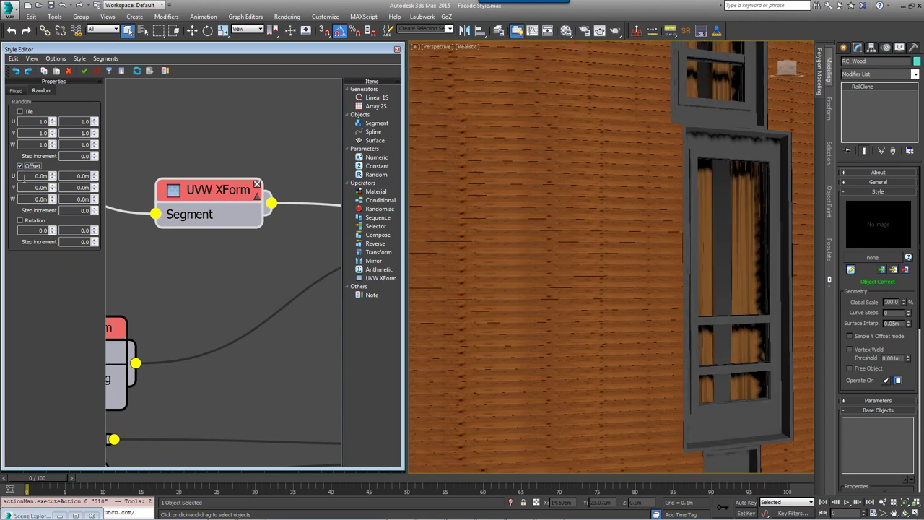
{"action": "type", "text": "-0.01"}
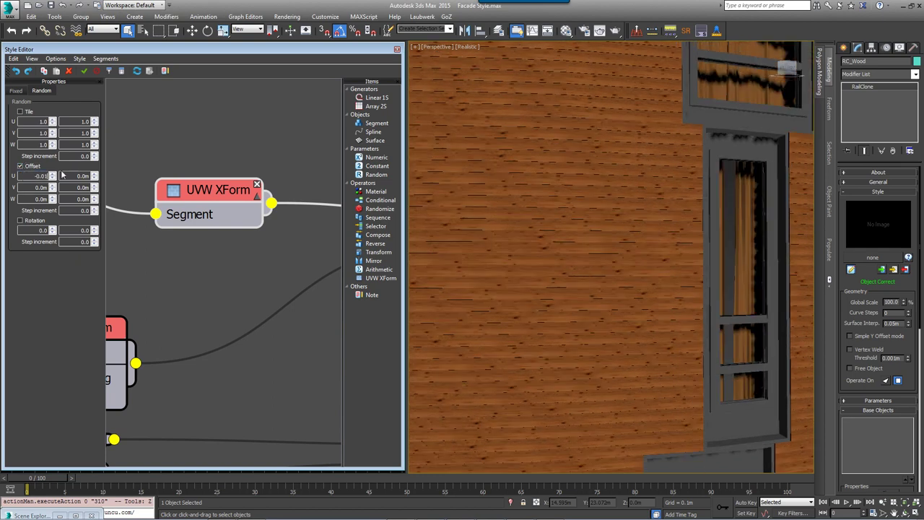
{"action": "key", "text": "Tab"}
{"action": "type", "text": "0.01"}
{"action": "key", "text": "Tab"}
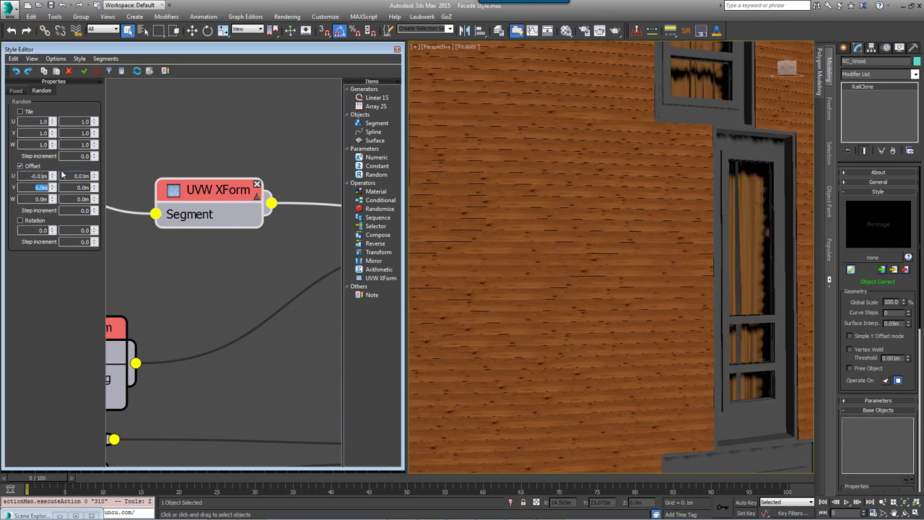
{"action": "type", "text": "-0.01"}
{"action": "key", "text": "Tab"}
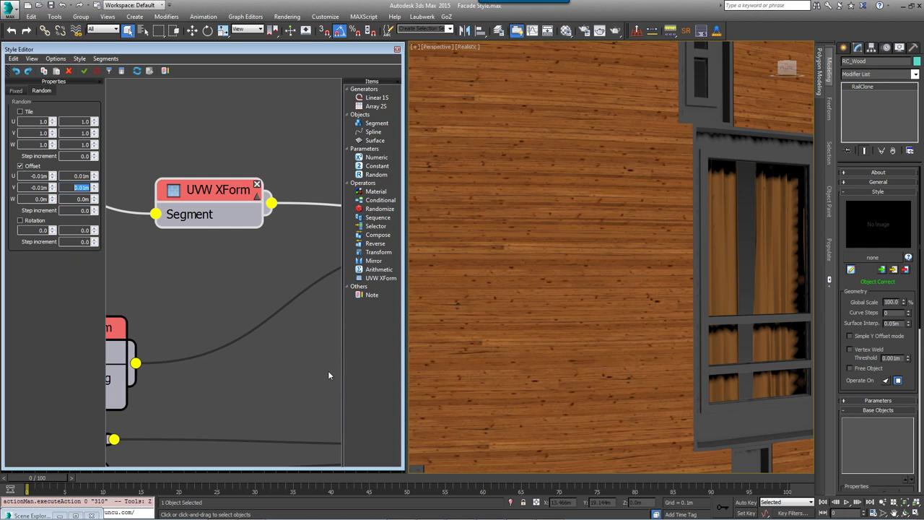
Step: Confirm System Unit Setup shows 1 unit = 1.0 Centimeters, then close both unit dialogs
{"action": "left_click", "coordinate": [325, 16]}
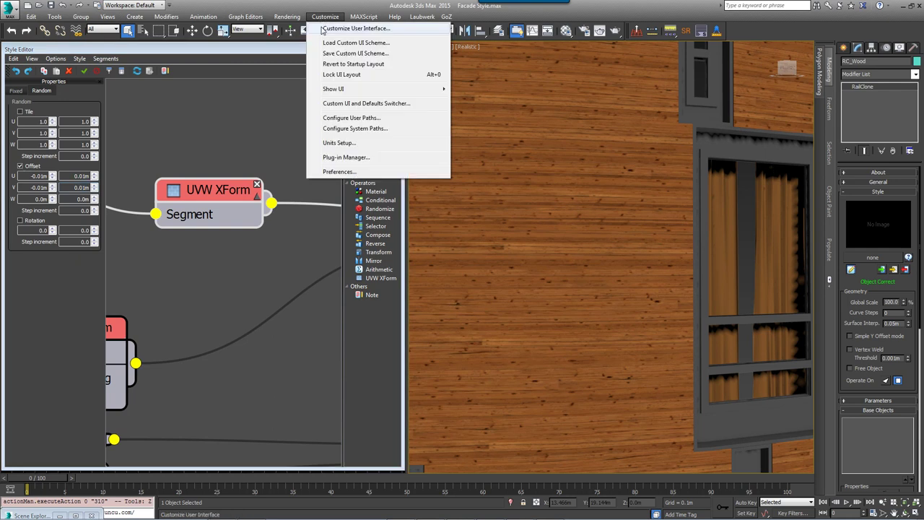
{"action": "left_click", "coordinate": [337, 142]}
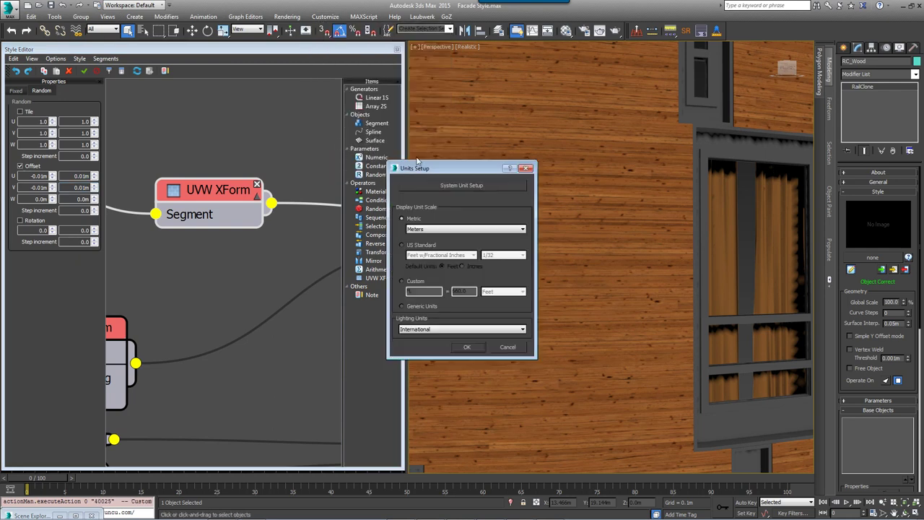
{"action": "left_click", "coordinate": [444, 185]}
{"action": "left_click_drag", "start_coordinate": [441, 210], "coordinate": [586, 173]}
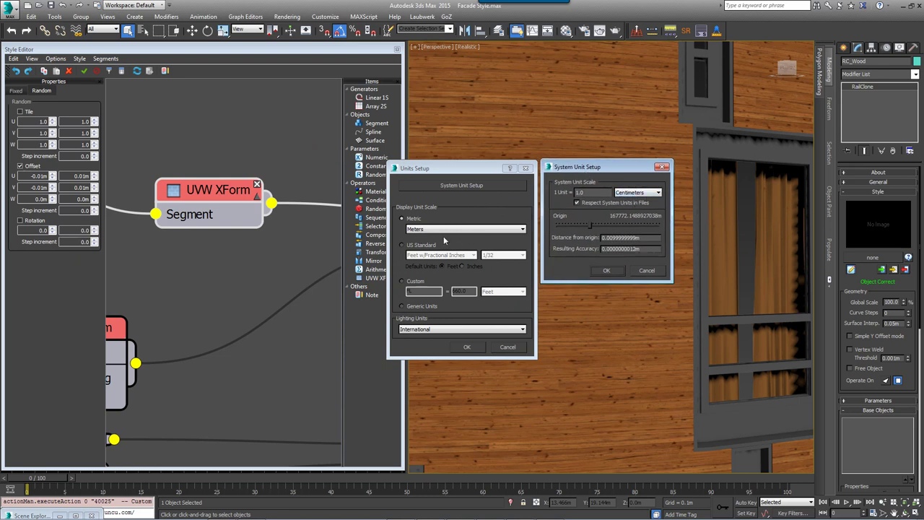
{"action": "left_click", "coordinate": [607, 271]}
{"action": "left_click", "coordinate": [508, 347]}
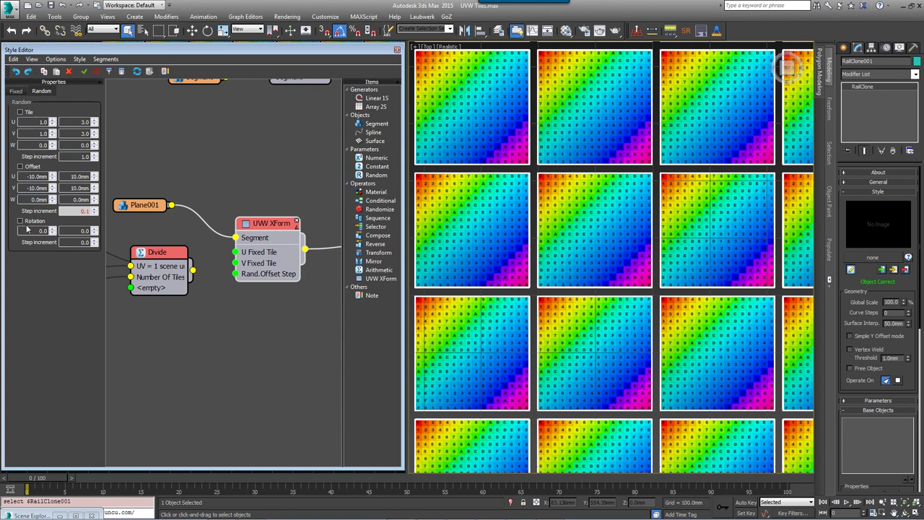
Step: Enable random Rotation with maximum 360 and Step increment 90
{"action": "left_click", "coordinate": [21, 221]}
{"action": "left_click", "coordinate": [80, 230]}
{"action": "type", "text": "360"}
{"action": "key", "text": "Tab"}
{"action": "type", "text": "9"}
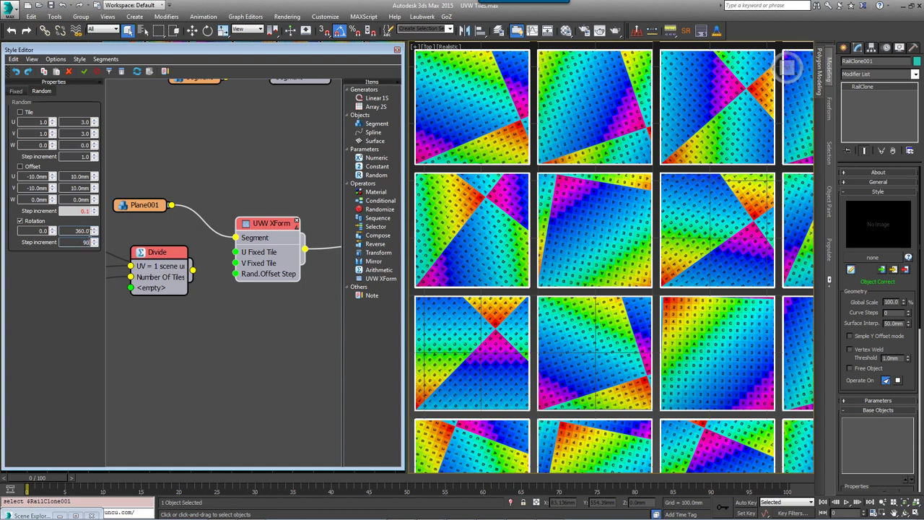
{"action": "type", "text": "0"}
{"action": "key", "text": "Return"}
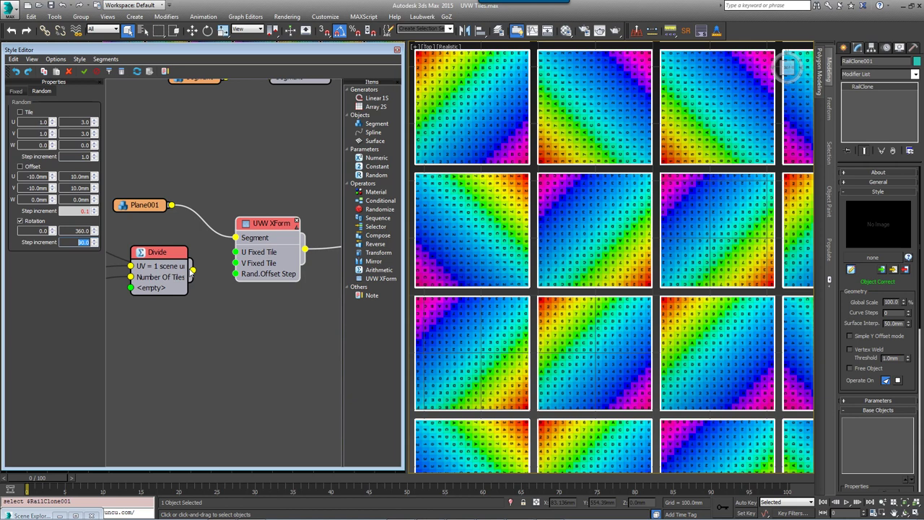
Step: Wire Divide's output into Rand.Offset Step and toggle random Offset and Tiling
{"action": "left_click_drag", "start_coordinate": [192, 270], "coordinate": [236, 275]}
{"action": "left_click", "coordinate": [20, 166]}
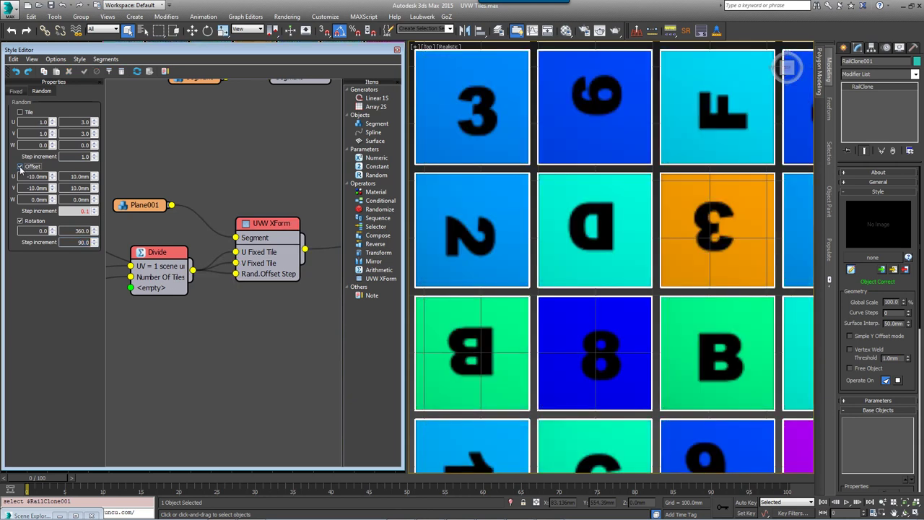
{"action": "left_click", "coordinate": [20, 111]}
{"action": "scroll", "coordinate": [594, 281], "scroll_direction": "down", "scroll_amount": 2}
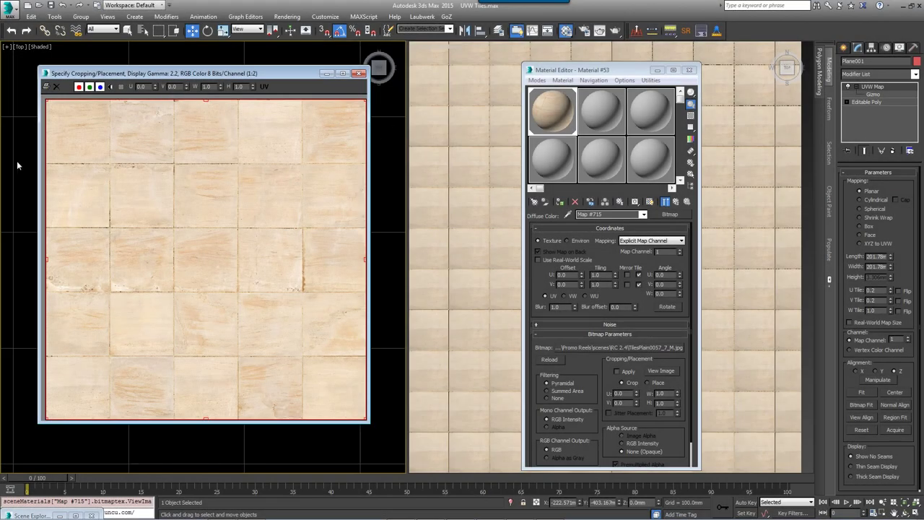
Step: Close the Material Editor, select RailClone001 and open its Style Editor
{"action": "left_click", "coordinate": [690, 70]}
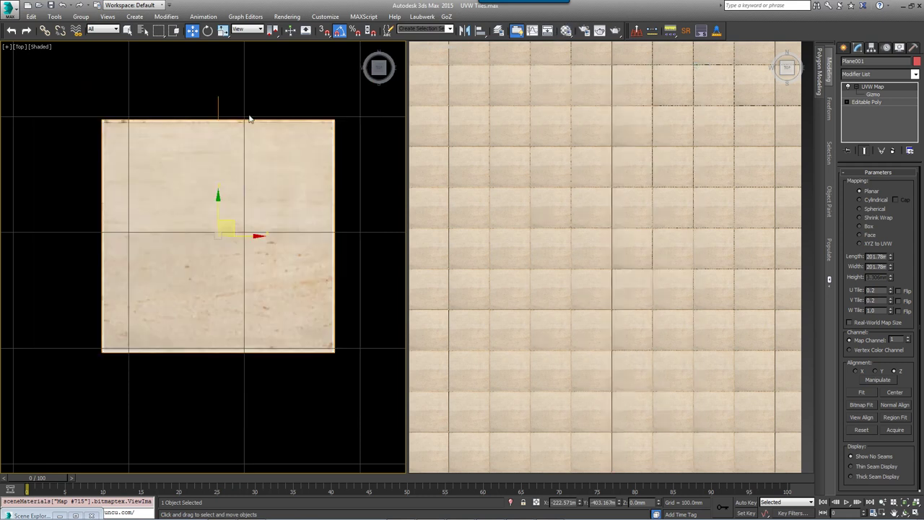
{"action": "left_click", "coordinate": [618, 270]}
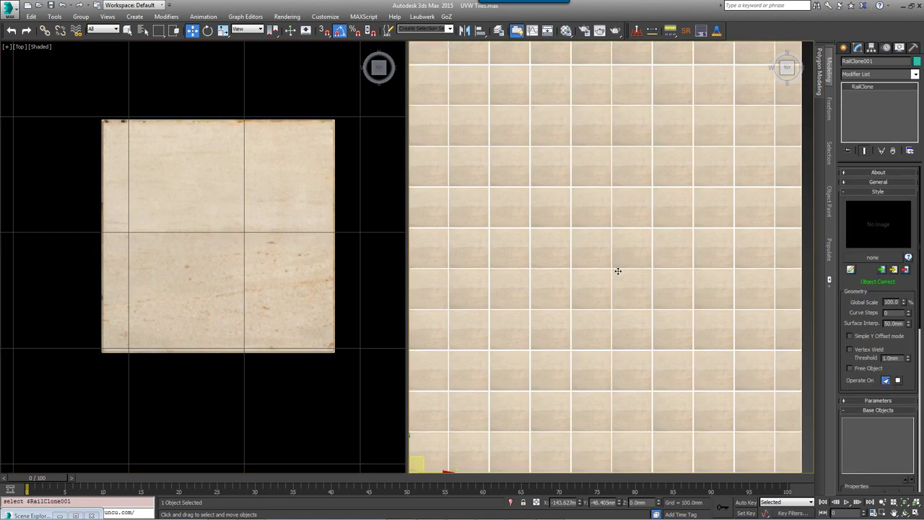
{"action": "left_click", "coordinate": [850, 270]}
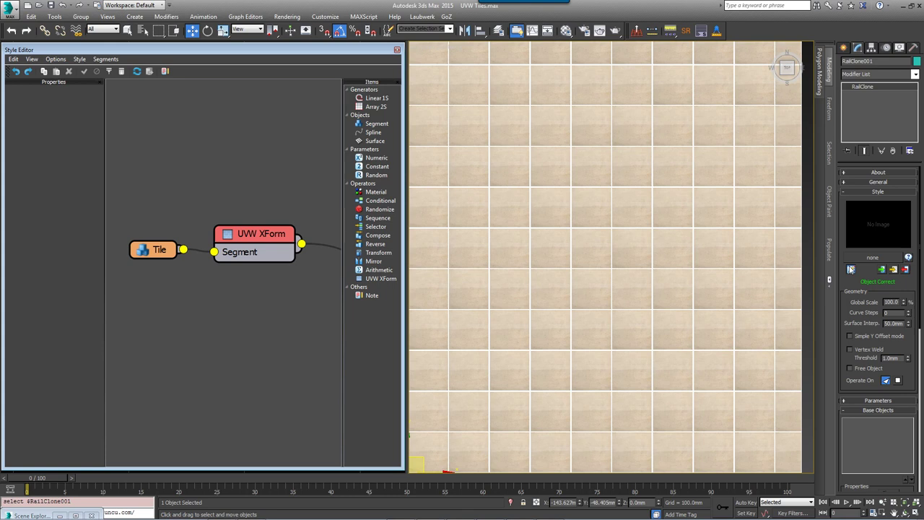
Step: Set UVW XForm's random Offset U and V to -10/10 mm with a 0.2 step
{"action": "left_click", "coordinate": [271, 241]}
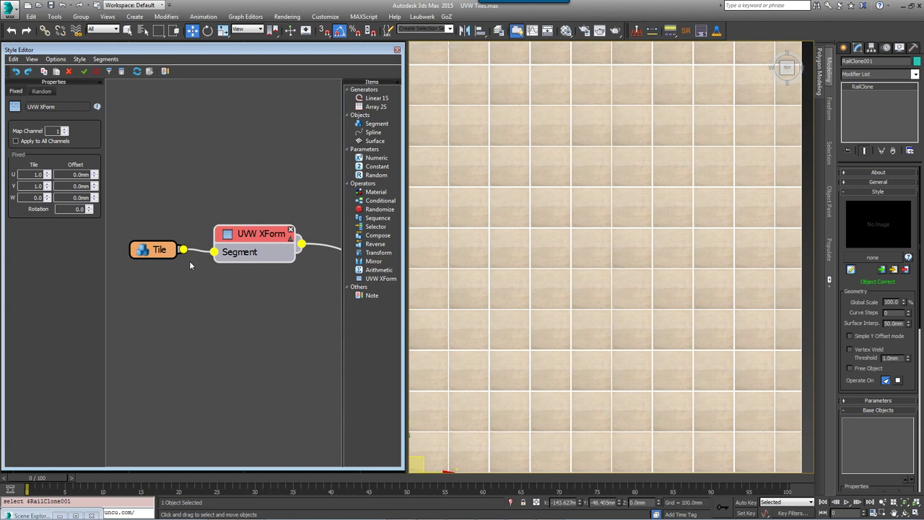
{"action": "left_click", "coordinate": [48, 93]}
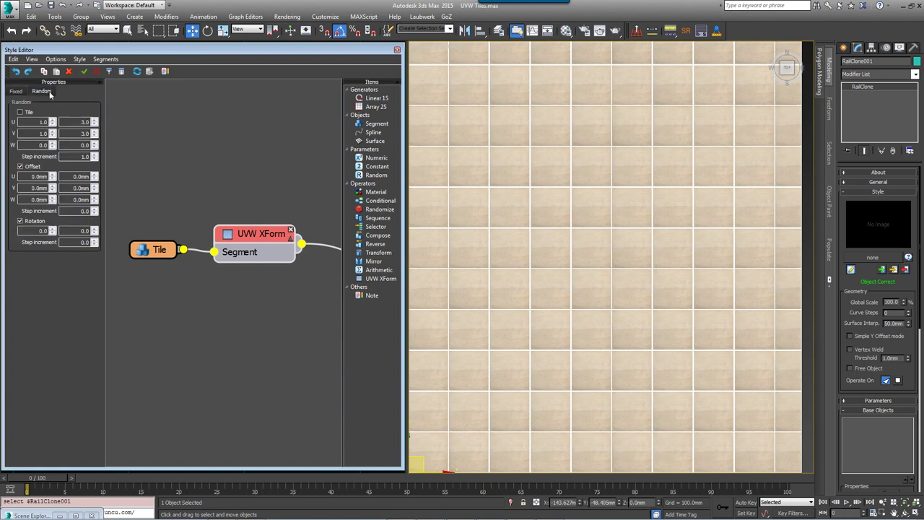
{"action": "left_click", "coordinate": [28, 175]}
{"action": "type", "text": "10"}
{"action": "key", "text": "Tab"}
{"action": "type", "text": "10"}
{"action": "key", "text": "Tab"}
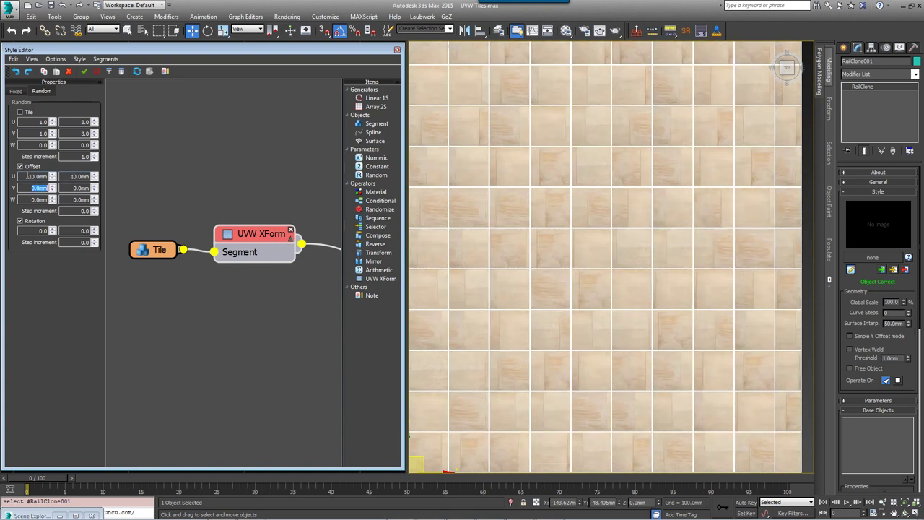
{"action": "type", "text": "-10"}
{"action": "key", "text": "Tab"}
{"action": "type", "text": "10"}
{"action": "key", "text": "Tab"}
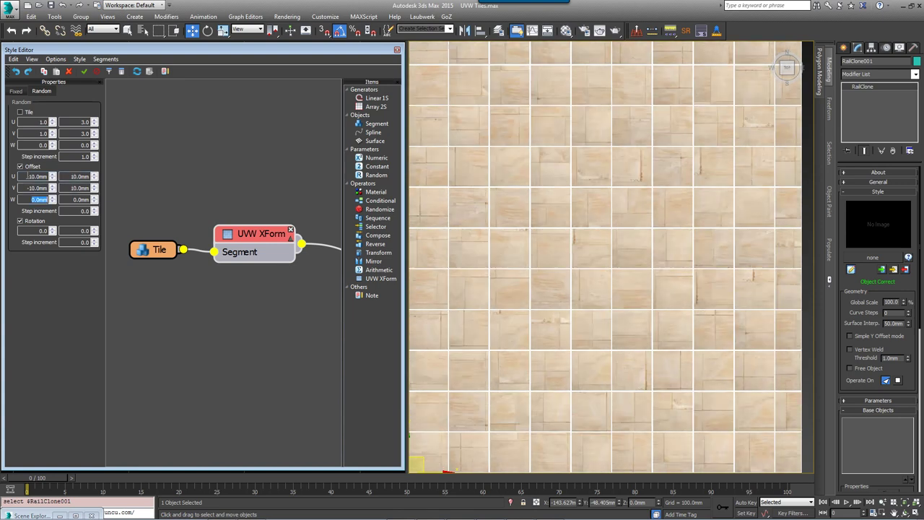
{"action": "key", "text": "Tab"}
{"action": "key", "text": "Tab"}
{"action": "type", "text": "0.2"}
{"action": "key", "text": "Return"}
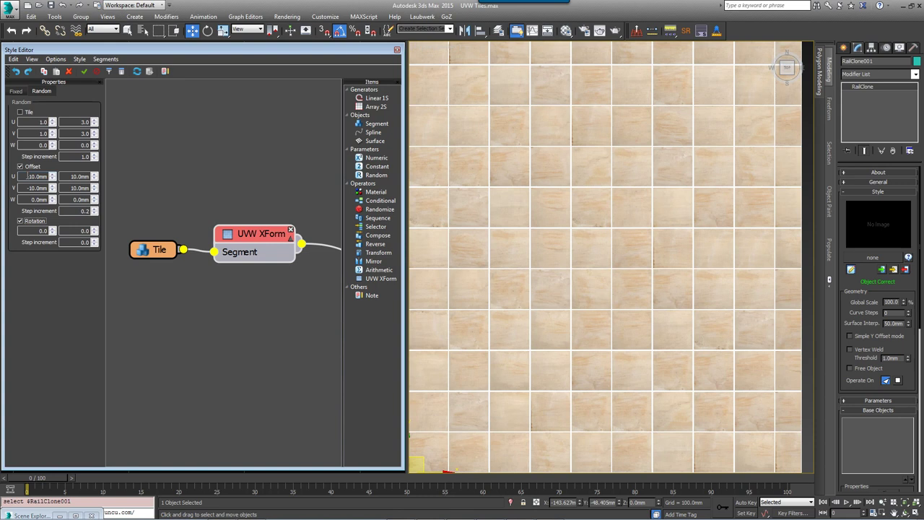
Step: Set random Rotation from 0 to 360 degrees in 90-degree steps
{"action": "left_click", "coordinate": [44, 231]}
{"action": "key", "text": "Tab"}
{"action": "type", "text": "360"}
{"action": "key", "text": "Tab"}
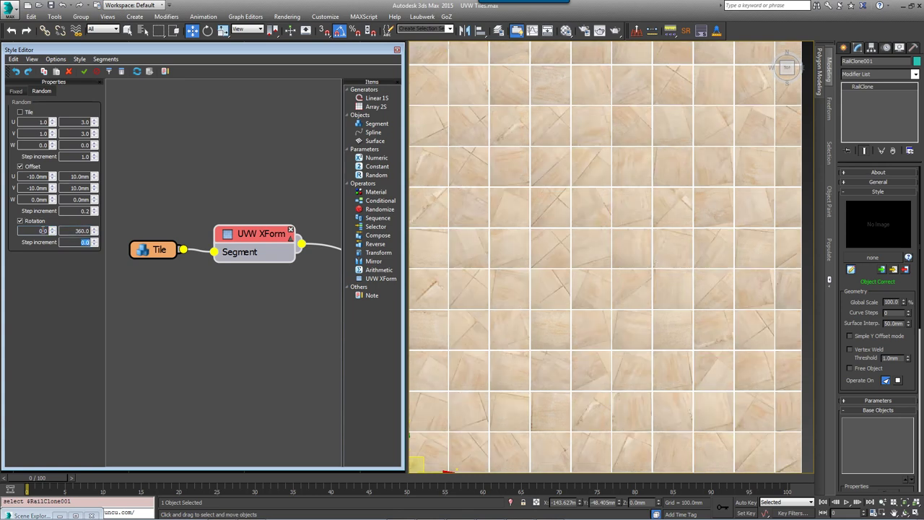
{"action": "type", "text": "90"}
{"action": "key", "text": "Return"}
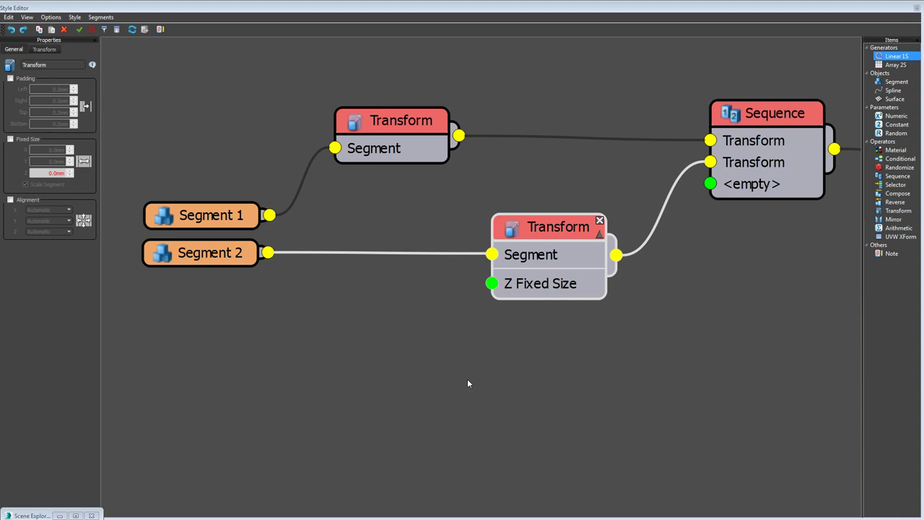
Step: Export the upper Transform's Z Size and wire it into the lower Transform's Z Fixed Size
{"action": "left_click", "coordinate": [392, 131]}
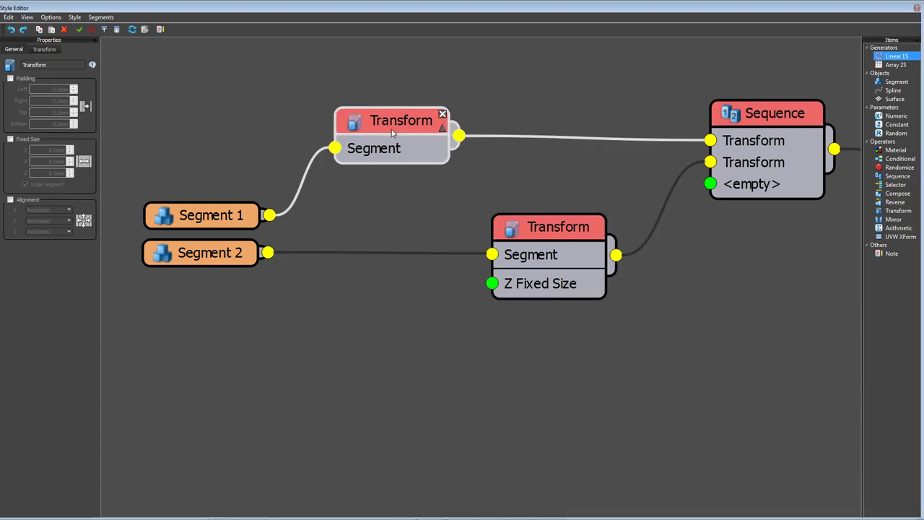
{"action": "right_click", "coordinate": [392, 131]}
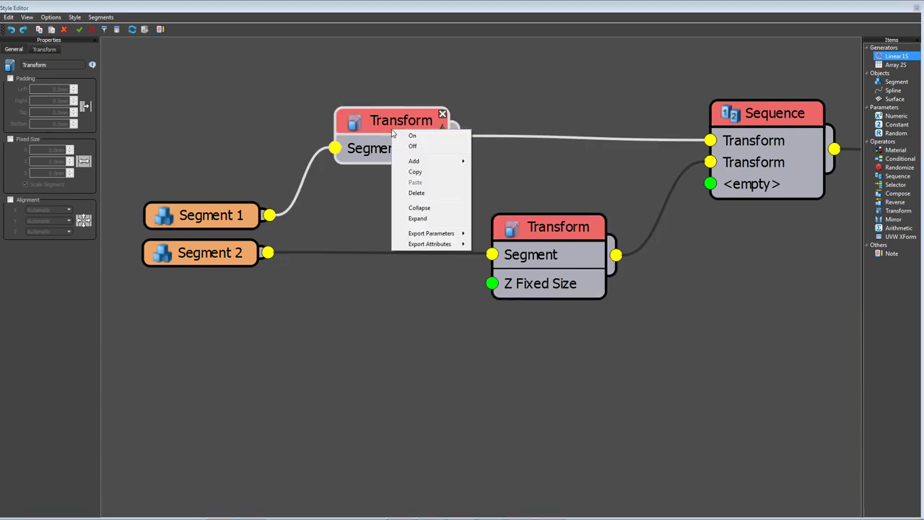
{"action": "mouse_move", "coordinate": [409, 245]}
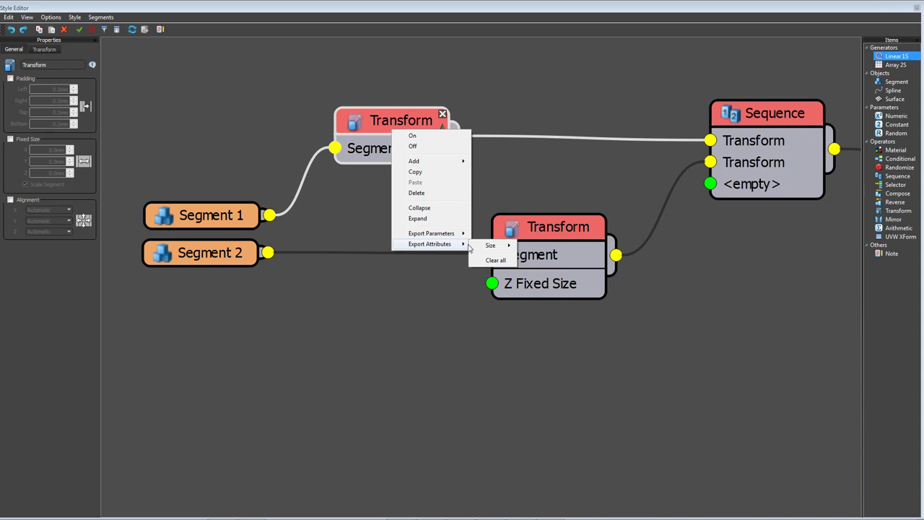
{"action": "mouse_move", "coordinate": [491, 245]}
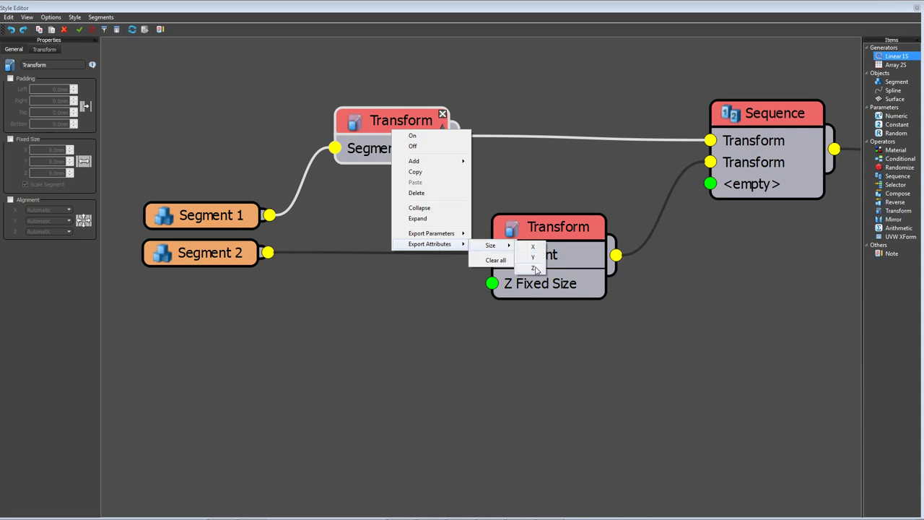
{"action": "left_click", "coordinate": [534, 268]}
{"action": "left_click_drag", "start_coordinate": [456, 181], "coordinate": [492, 283]}
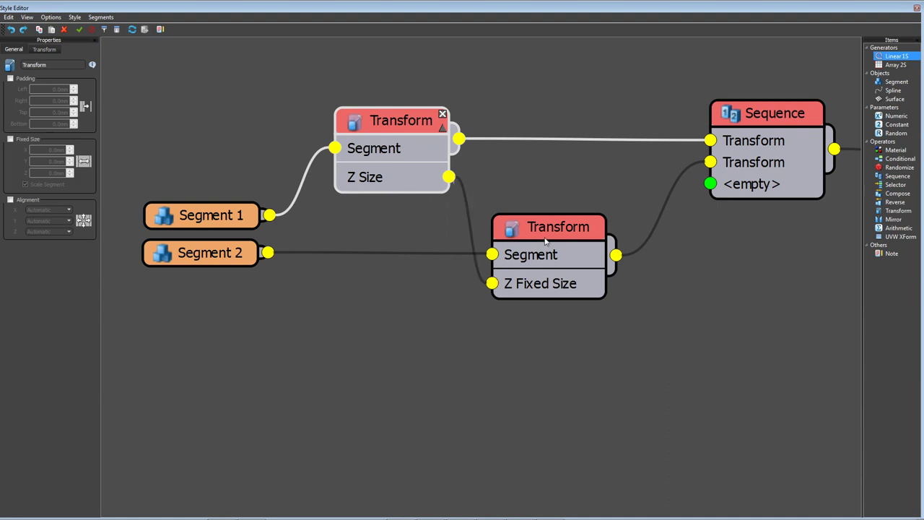
{"action": "left_click_drag", "start_coordinate": [547, 239], "coordinate": [556, 238]}
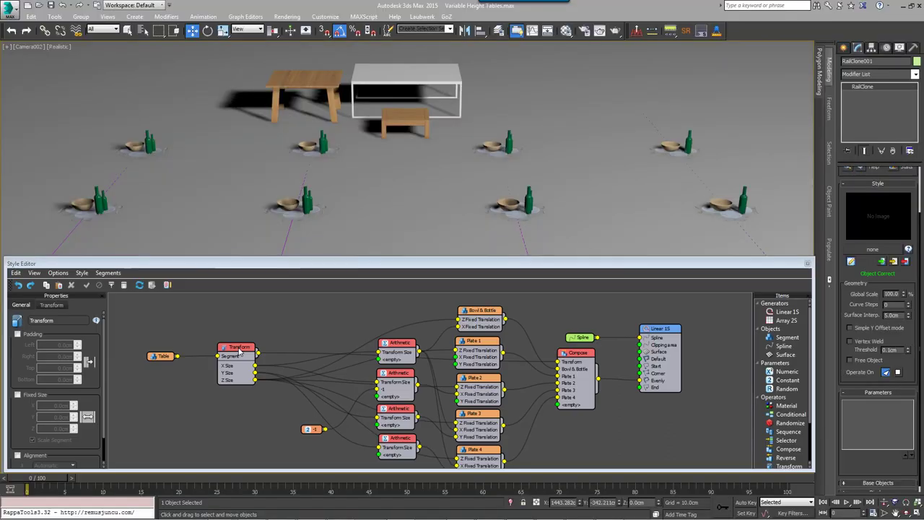
Step: Assign the white table box as the Table segment's geometry and advance the animation to frame 31
{"action": "right_click", "coordinate": [239, 351]}
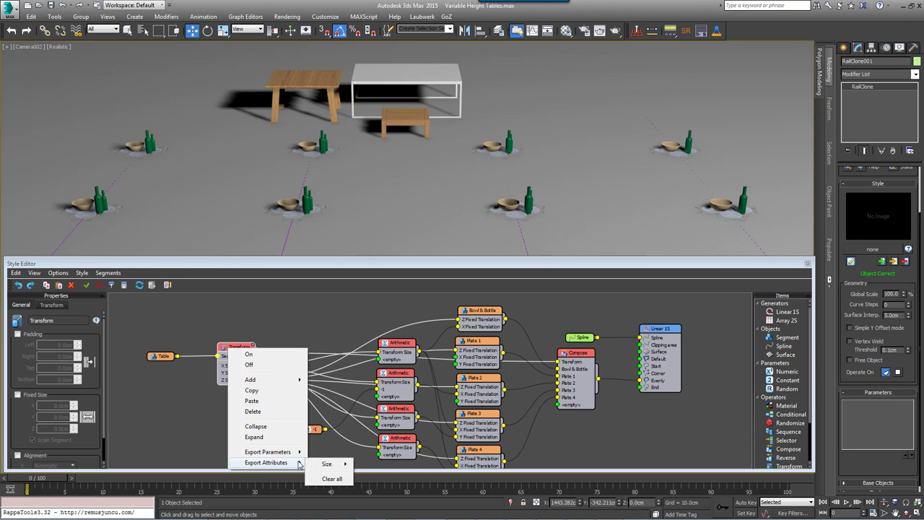
{"action": "left_click", "coordinate": [161, 356]}
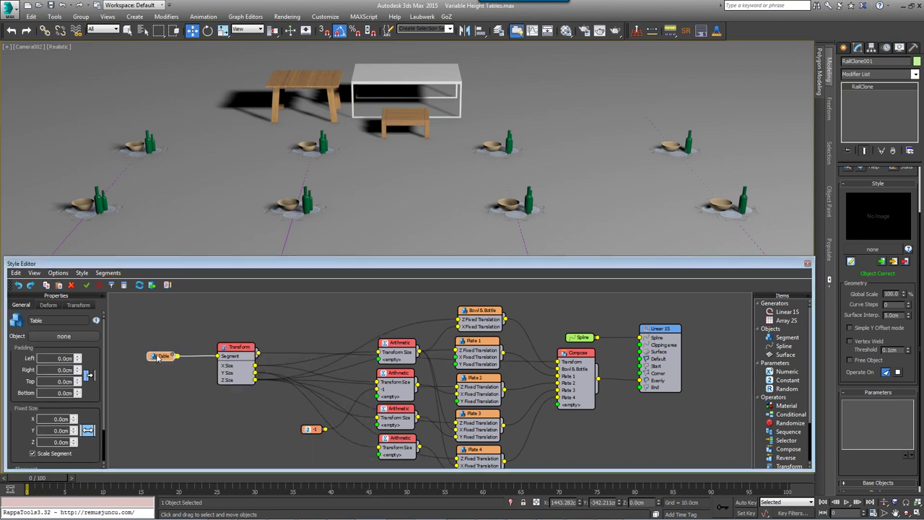
{"action": "left_click", "coordinate": [405, 119]}
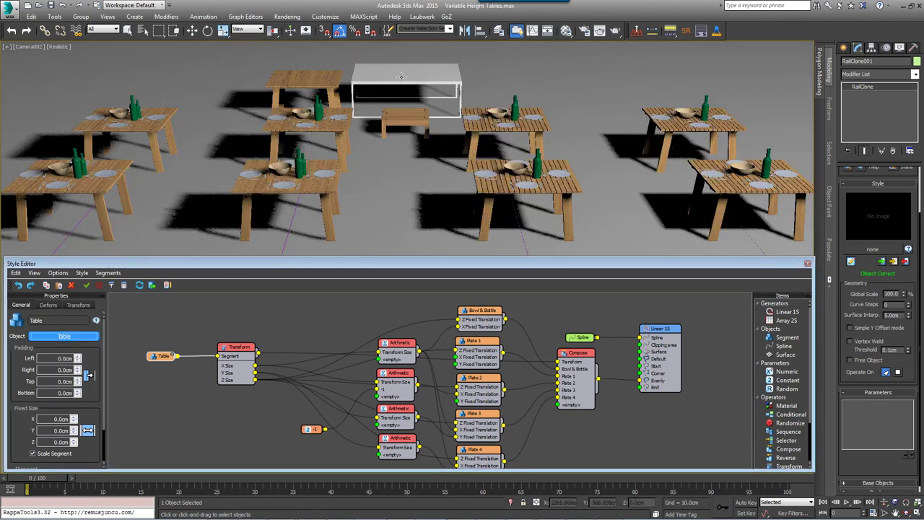
{"action": "left_click", "coordinate": [400, 87]}
{"action": "left_click_drag", "start_coordinate": [44, 484], "coordinate": [841, 478]}
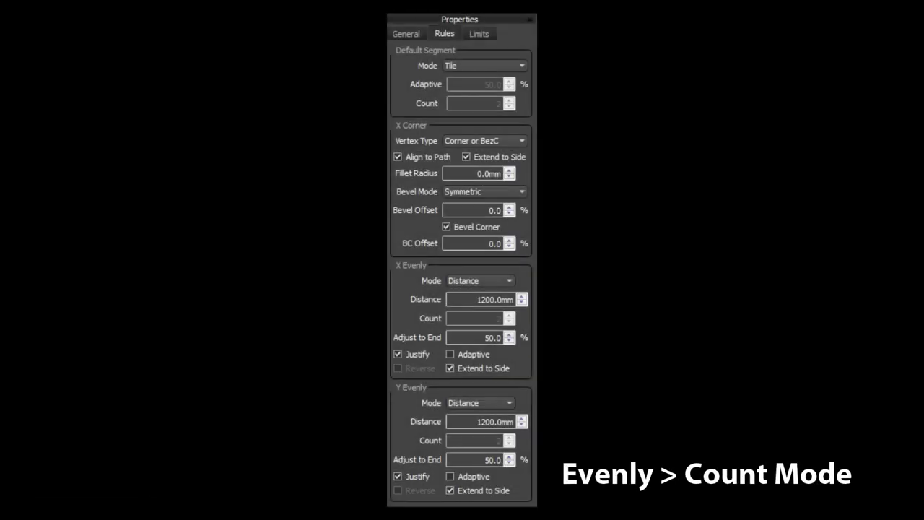
Step: Try 600 mm spacing for the X and Y Evenly rules
{"action": "left_click", "coordinate": [507, 281]}
{"action": "left_click", "coordinate": [509, 275]}
{"action": "left_click", "coordinate": [485, 401]}
{"action": "left_click", "coordinate": [485, 400]}
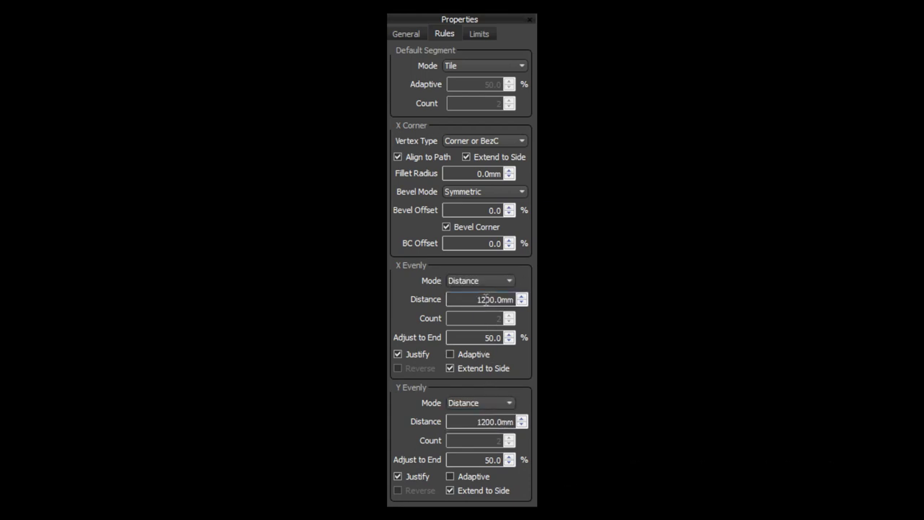
{"action": "type", "text": "600"}
{"action": "key", "text": "Tab"}
{"action": "key", "text": "Tab"}
{"action": "key", "text": "Tab"}
{"action": "key", "text": "Tab"}
{"action": "key", "text": "Tab"}
{"action": "type", "text": "600"}
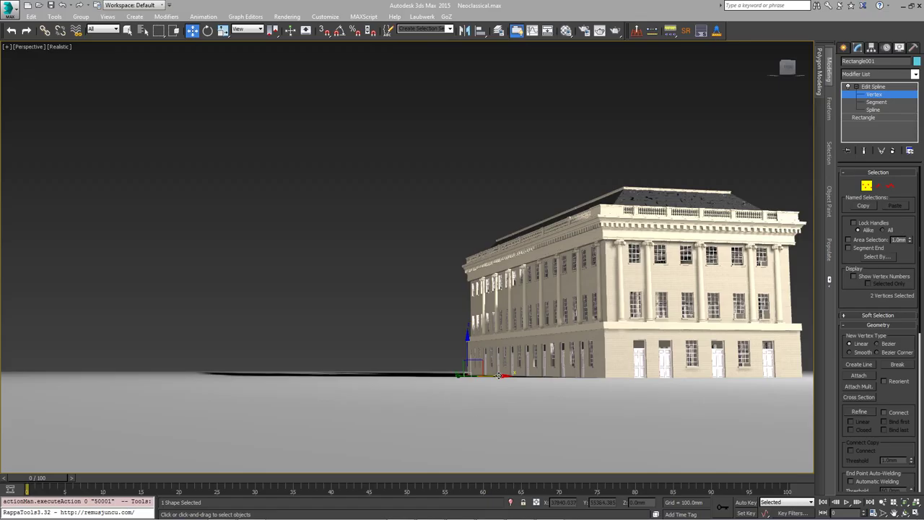
{"action": "middle_click_drag", "start_coordinate": [447, 383], "coordinate": [440, 365], "text": "alt"}
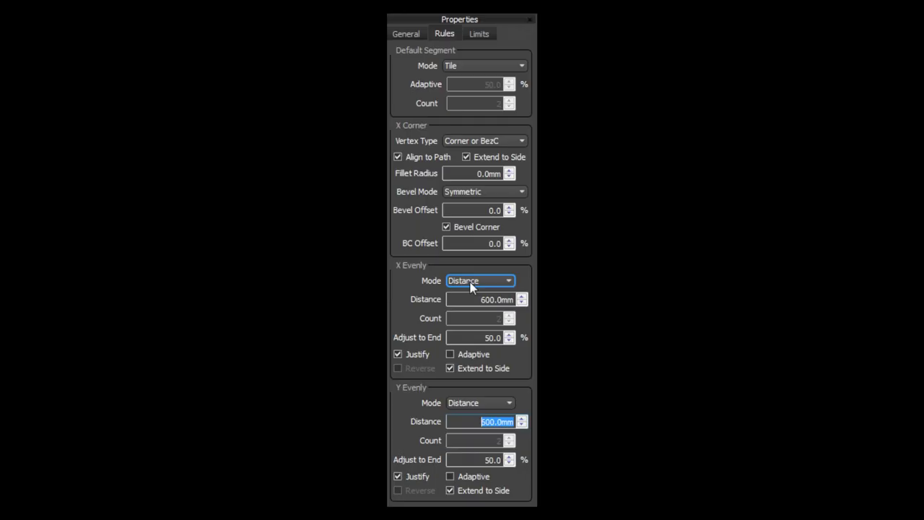
Step: Switch both the X Evenly and Y Evenly modes to Count, keeping 2 divisions
{"action": "left_click", "coordinate": [481, 281]}
{"action": "left_click", "coordinate": [470, 304]}
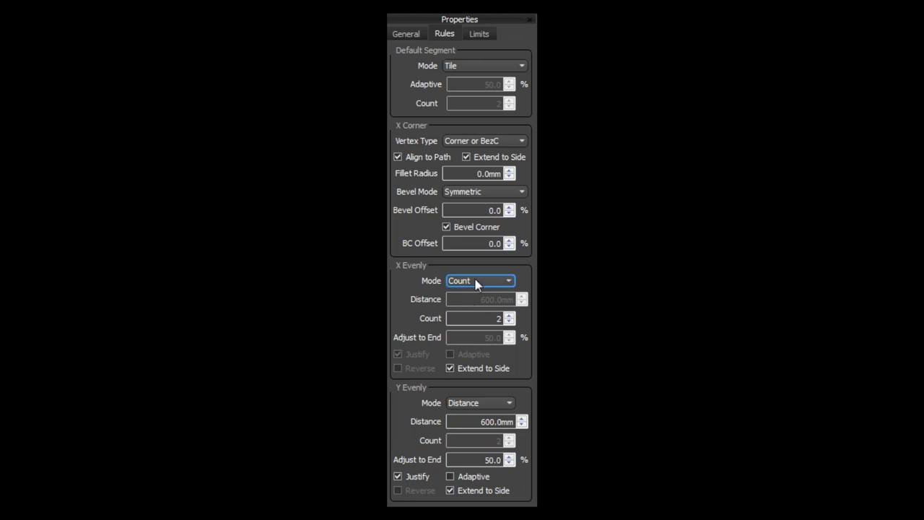
{"action": "left_click", "coordinate": [487, 407]}
{"action": "left_click", "coordinate": [482, 422]}
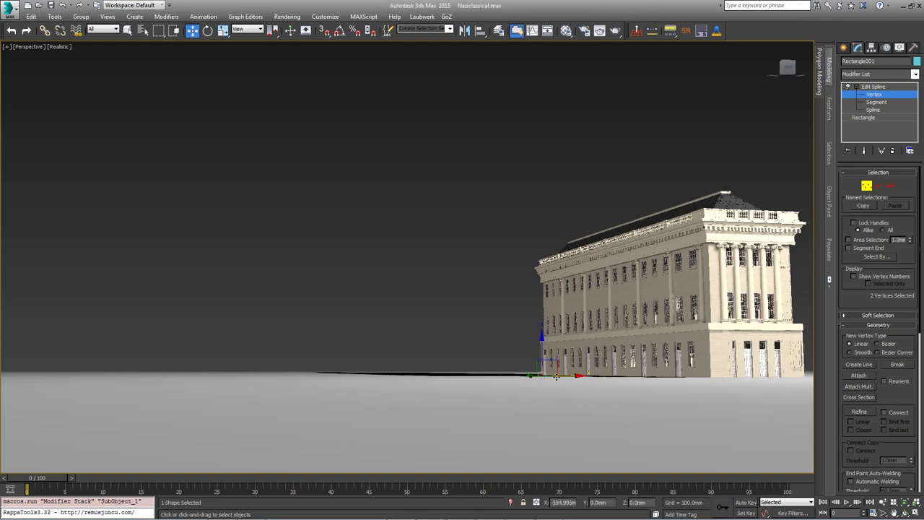
{"action": "middle_click_drag", "start_coordinate": [556, 377], "coordinate": [290, 399], "text": "alt"}
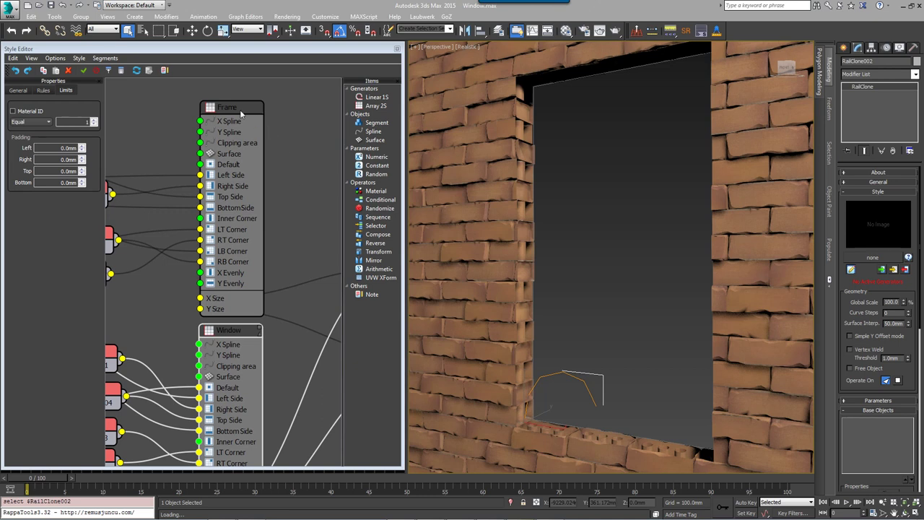
Step: Turn on the Frame and Window nodes in the Style Editor
{"action": "left_click", "coordinate": [241, 111]}
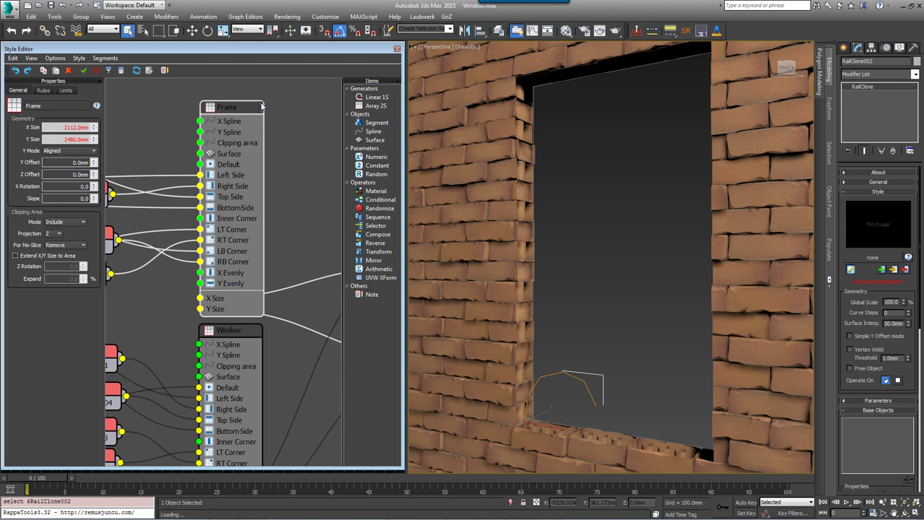
{"action": "left_click", "coordinate": [261, 106]}
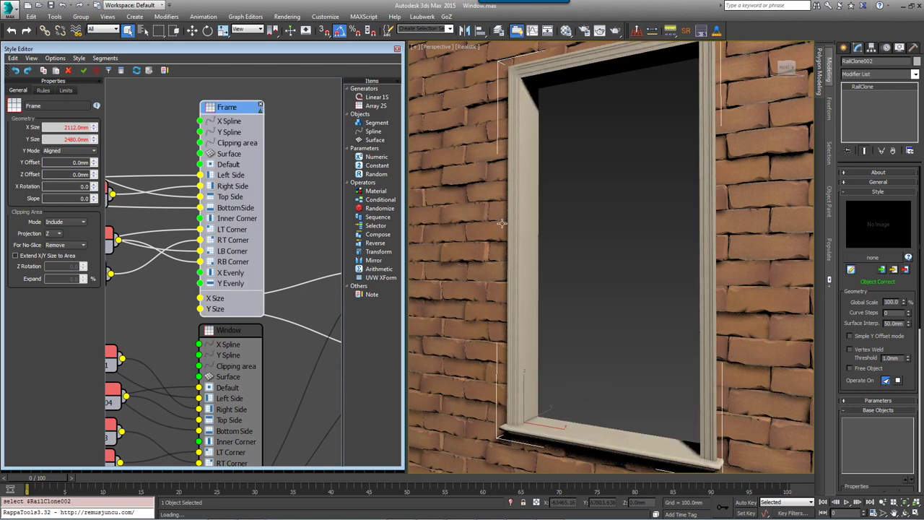
{"action": "left_click", "coordinate": [237, 338]}
{"action": "left_click", "coordinate": [260, 330]}
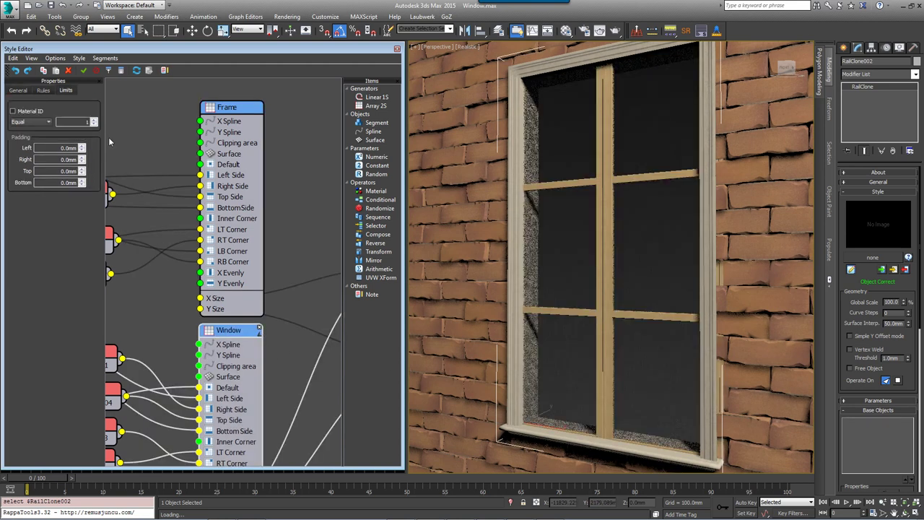
Step: Increase the sash's top padding and adjust the window's X Size and Y Size
{"action": "left_click_drag", "start_coordinate": [82, 174], "coordinate": [81, 141]}
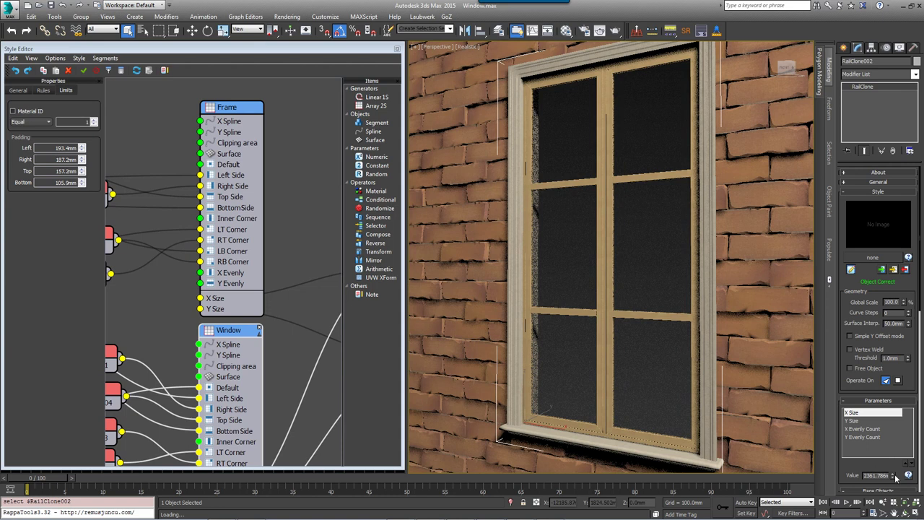
{"action": "mouse_move", "coordinate": [894, 475]}
{"action": "left_mouse_down"}
{"action": "mouse_move", "coordinate": [896, 493]}
{"action": "mouse_move", "coordinate": [895, 473]}
{"action": "left_mouse_up"}
{"action": "left_click", "coordinate": [859, 420]}
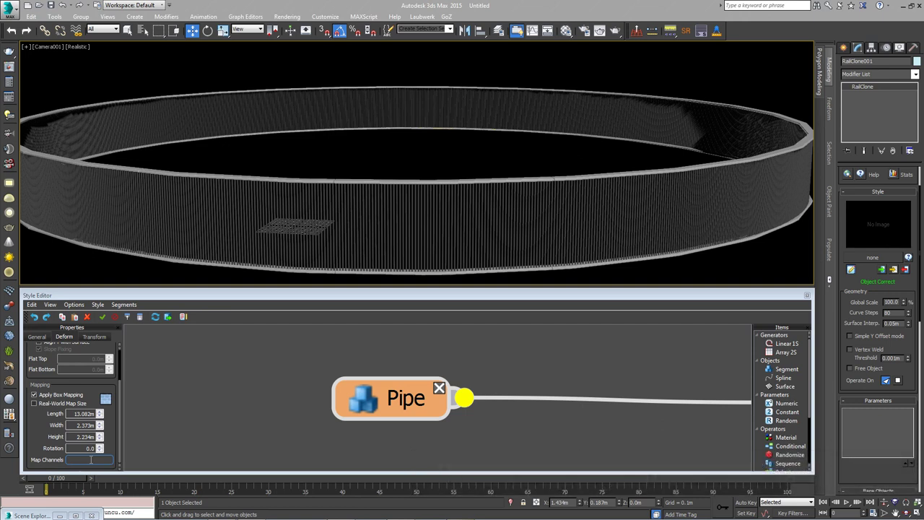
Step: Set the Pipe segment's box-mapping Map Channels to 1, then 2, then 1,2
{"action": "left_click", "coordinate": [91, 460]}
{"action": "type", "text": "1"}
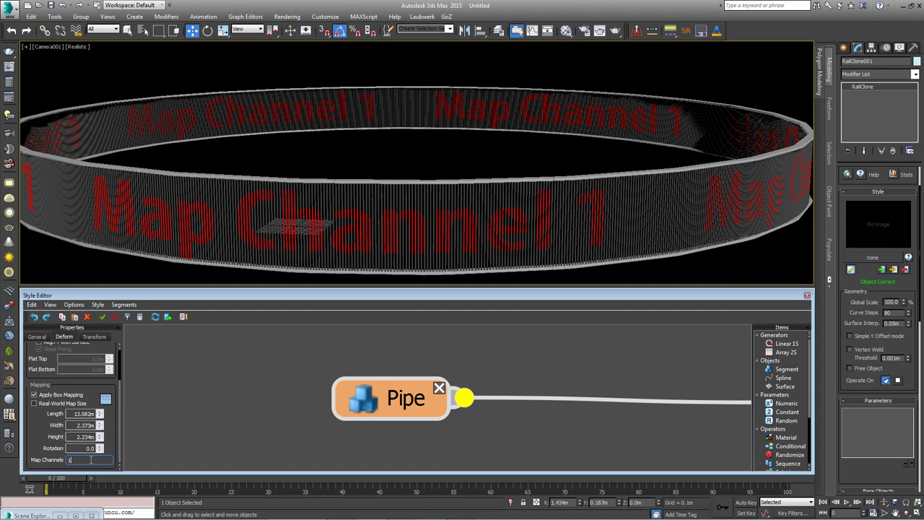
{"action": "type", "text": "2"}
{"action": "key", "text": "Return"}
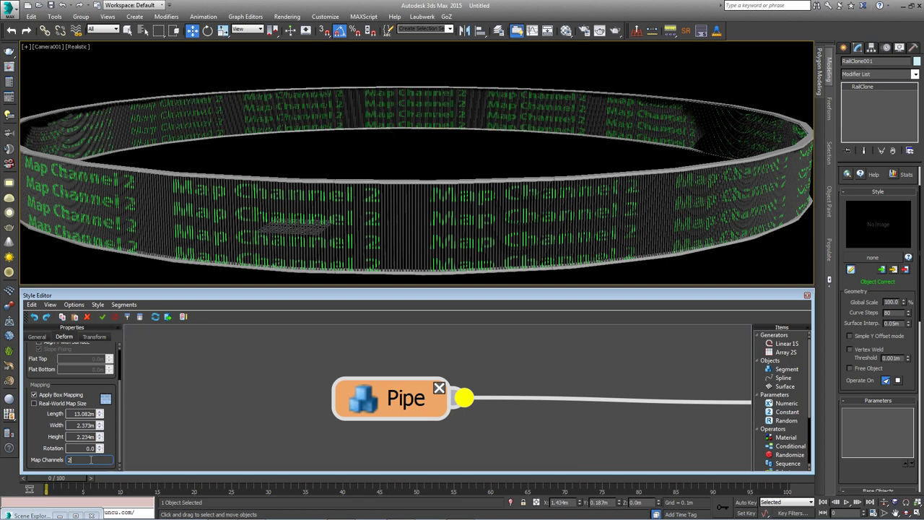
{"action": "type", "text": "1,"}
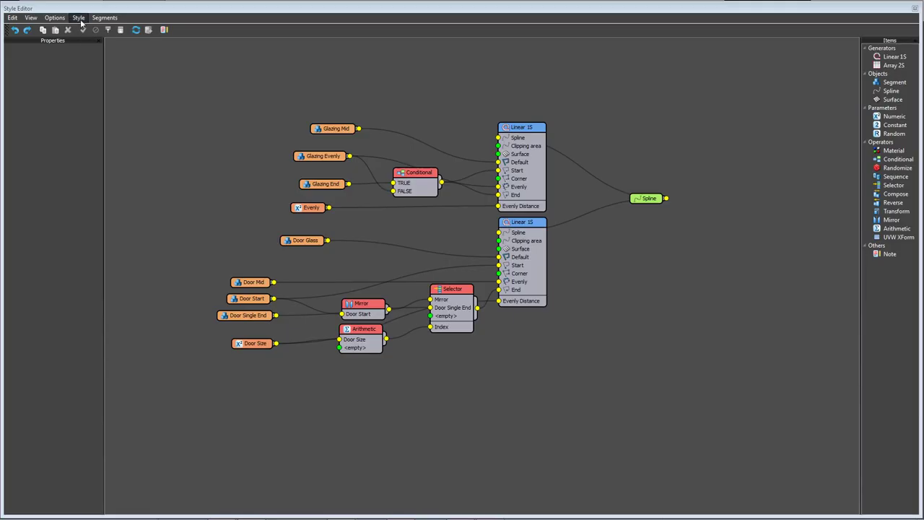
Step: Enter 'Use material ID 2 to add a door.' as the style description, then close the Style Editor
{"action": "left_click", "coordinate": [79, 17]}
{"action": "left_click", "coordinate": [95, 32]}
{"action": "type", "text": "Use material ID 2 to add a door."}
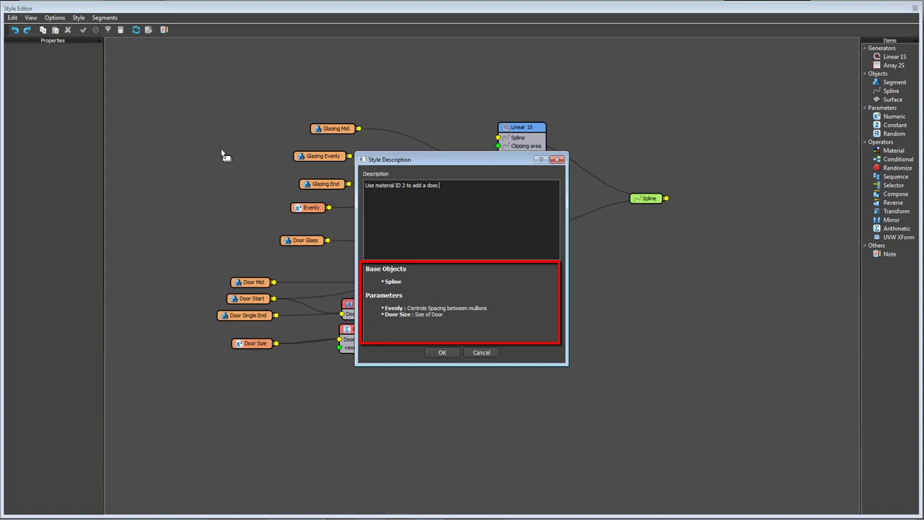
{"action": "left_click", "coordinate": [442, 353]}
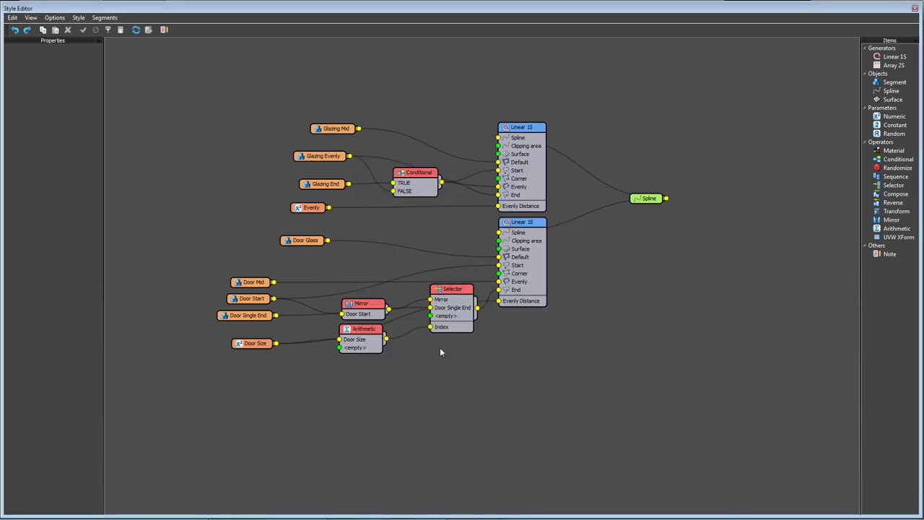
{"action": "left_click", "coordinate": [914, 8]}
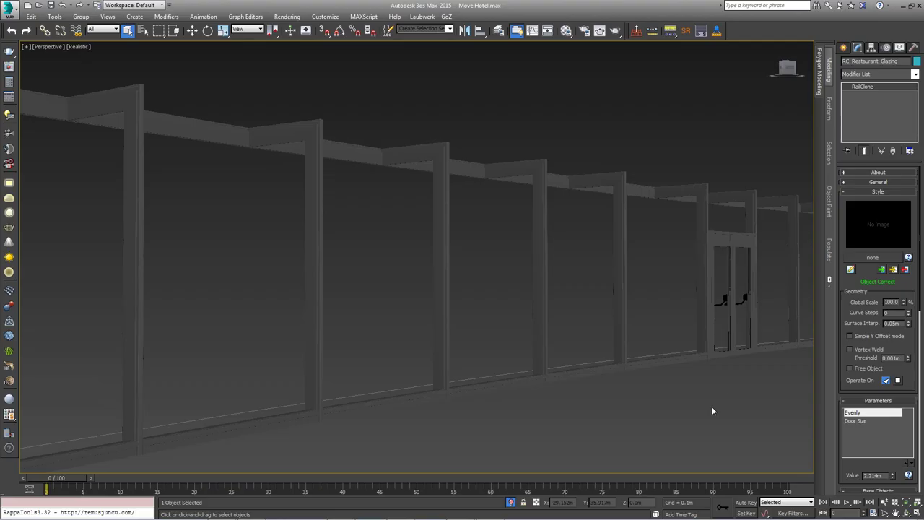
Step: Check the style description, then give a base-spline segment material ID 2 to add a door
{"action": "left_click", "coordinate": [908, 258]}
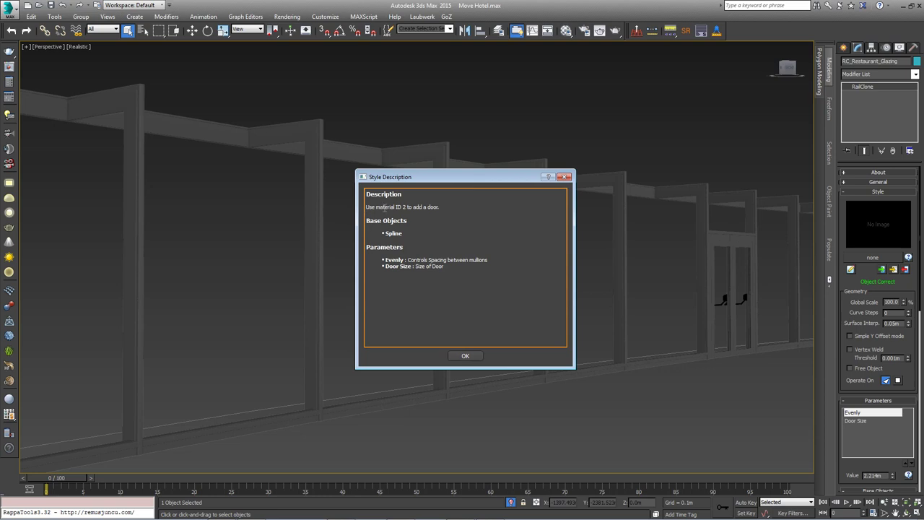
{"action": "left_click", "coordinate": [465, 356]}
{"action": "right_click", "coordinate": [320, 250]}
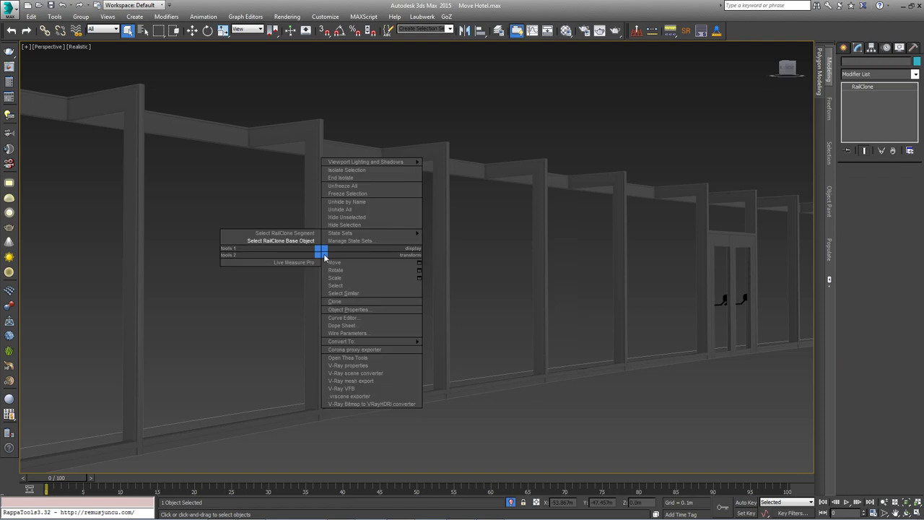
{"action": "left_click", "coordinate": [297, 239]}
{"action": "key", "text": "2"}
{"action": "left_click", "coordinate": [207, 419]}
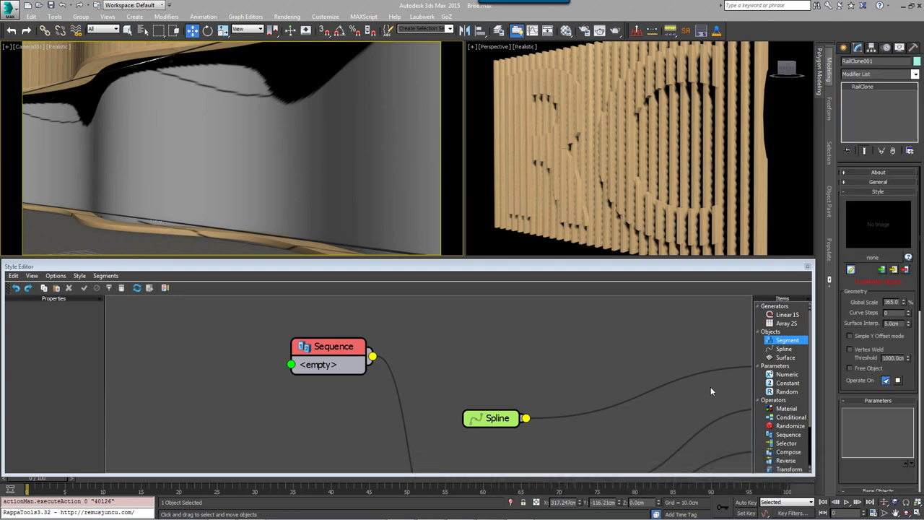
Step: Add three Segment nodes using the Brise Fin002, Fin003 and Fin004 geometry
{"action": "left_click_drag", "start_coordinate": [802, 345], "coordinate": [196, 353]}
{"action": "left_click", "coordinate": [64, 339]}
{"action": "left_click", "coordinate": [494, 215]}
{"action": "left_click_drag", "start_coordinate": [786, 340], "coordinate": [215, 388]}
{"action": "left_click", "coordinate": [75, 342]}
{"action": "left_click", "coordinate": [503, 228]}
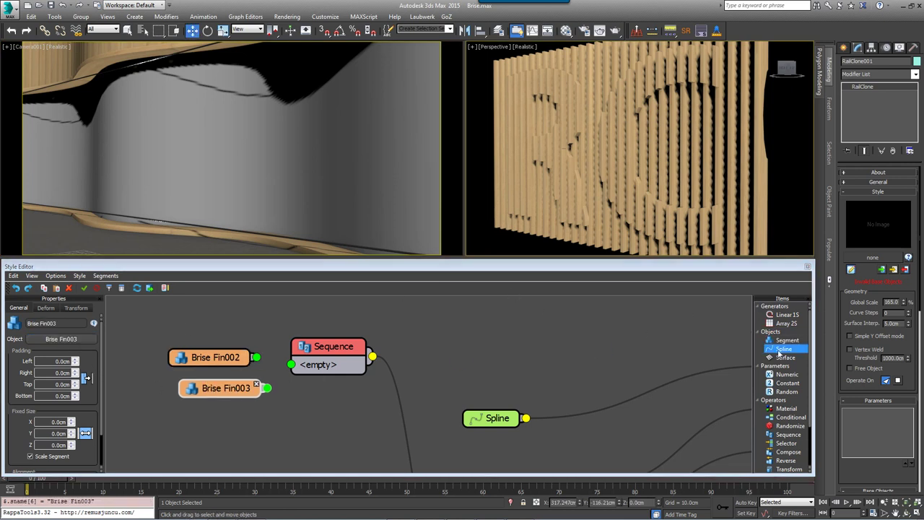
{"action": "left_click_drag", "start_coordinate": [786, 340], "coordinate": [222, 424]}
{"action": "left_click", "coordinate": [74, 343]}
{"action": "left_click", "coordinate": [507, 227]}
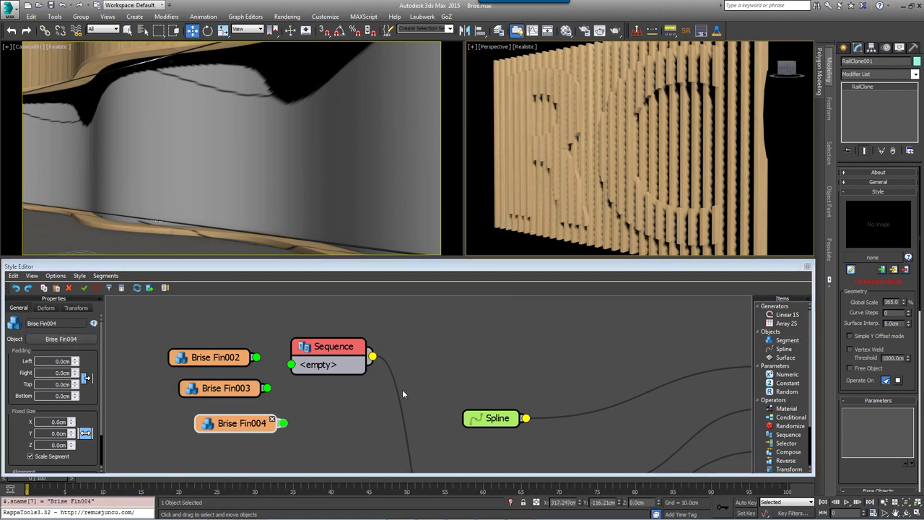
Step: Delete the three fin nodes and add an empty Segment with 1.0cm left and right padding
{"action": "left_click_drag", "start_coordinate": [265, 447], "coordinate": [170, 350]}
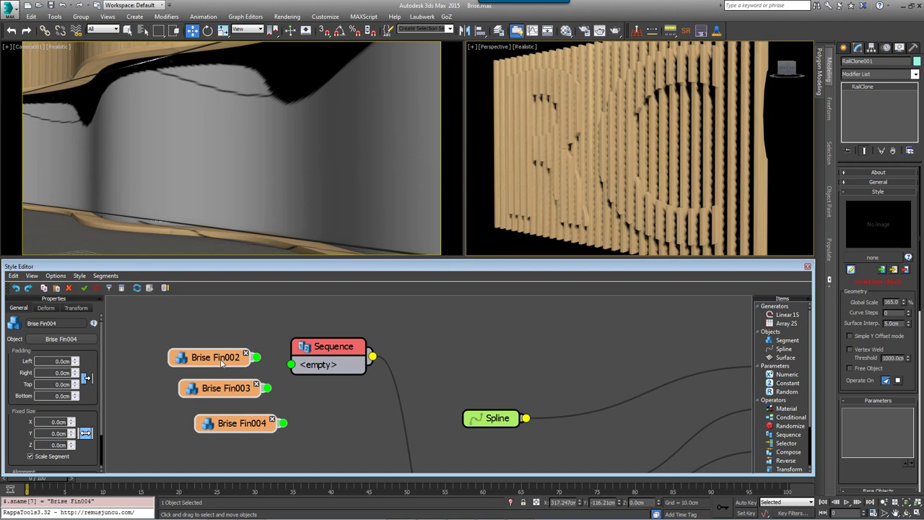
{"action": "key", "text": "Delete"}
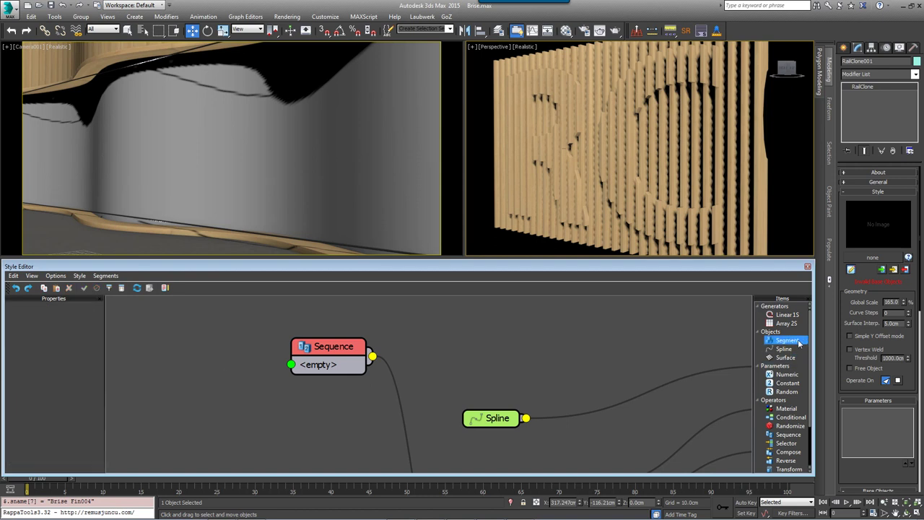
{"action": "left_click_drag", "start_coordinate": [799, 343], "coordinate": [194, 352]}
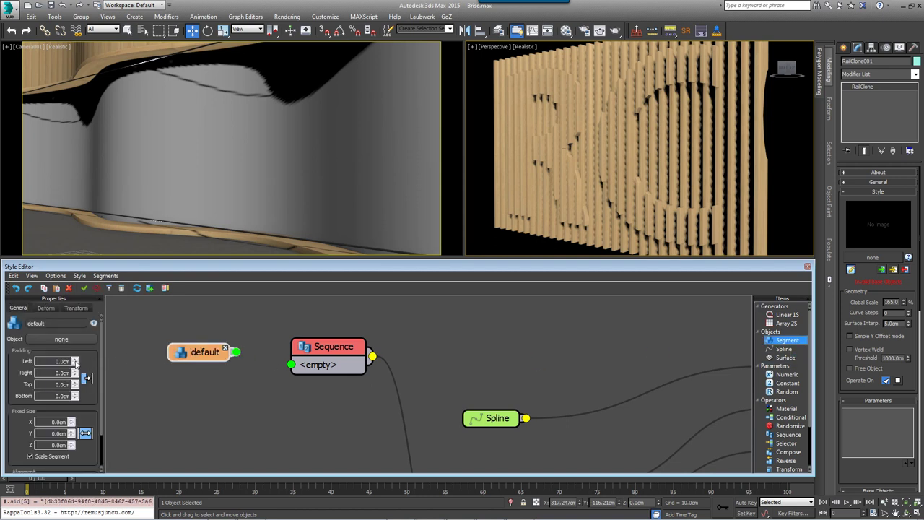
{"action": "double_click", "coordinate": [58, 361]}
{"action": "type", "text": "1"}
{"action": "key", "text": "Tab"}
{"action": "type", "text": "1"}
{"action": "key", "text": "Tab"}
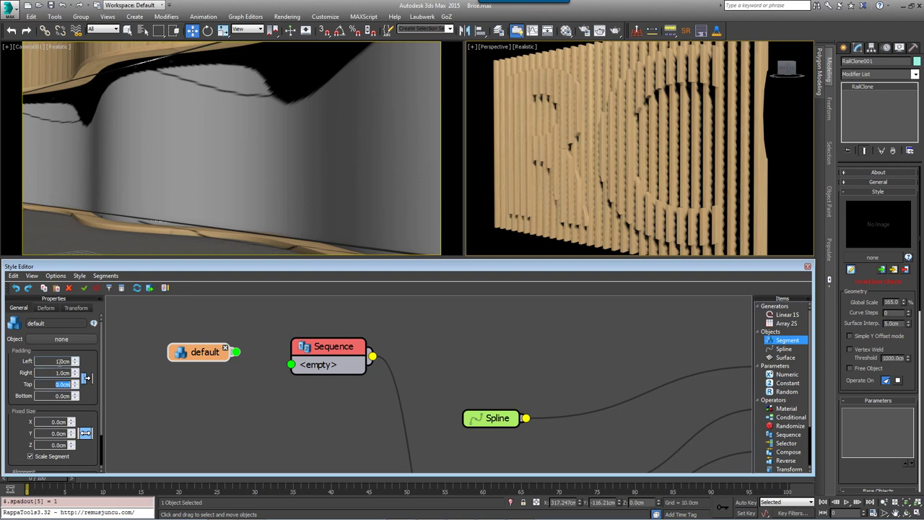
{"action": "left_click", "coordinate": [55, 308]}
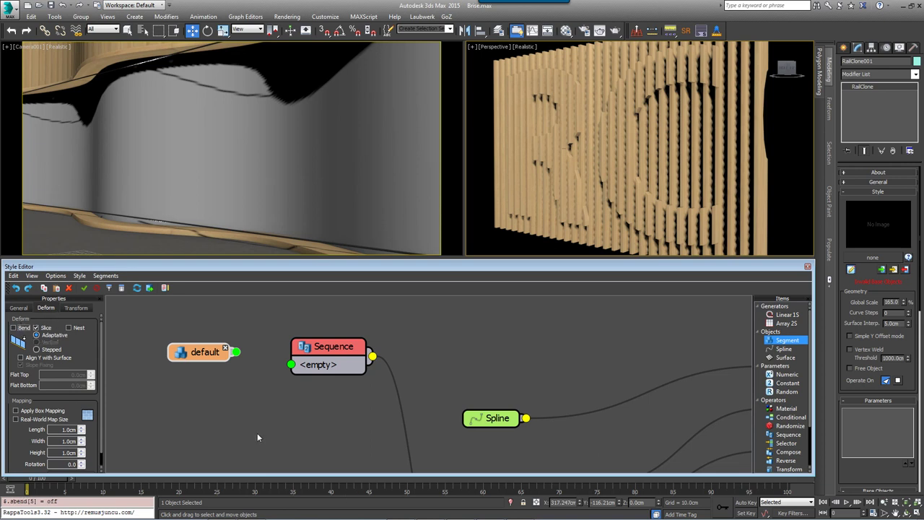
{"action": "right_click", "coordinate": [203, 360]}
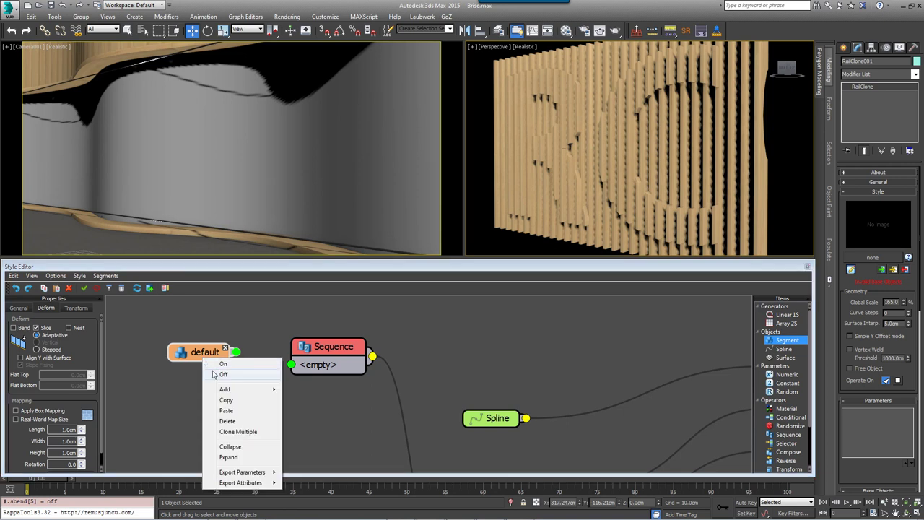
Step: Clone Brise Fin002 through Fin032 into segment nodes and delete the default segment
{"action": "left_click", "coordinate": [246, 431]}
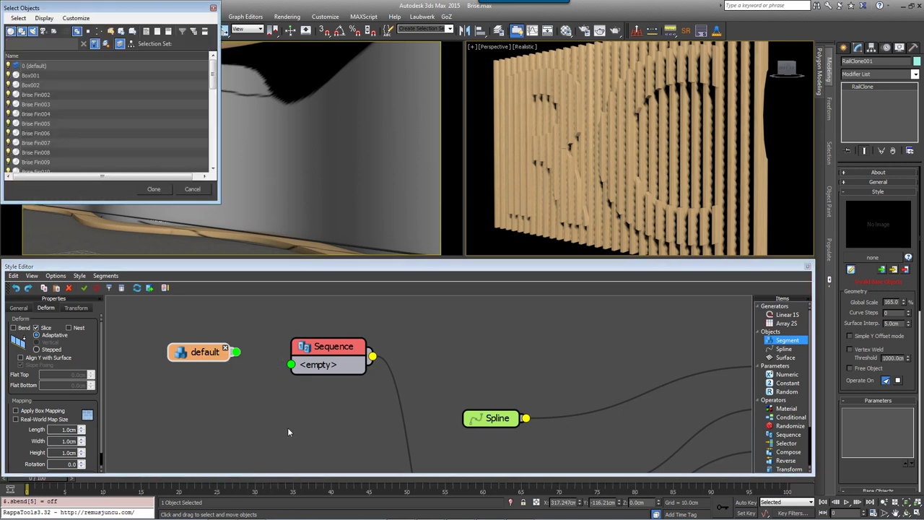
{"action": "left_click", "coordinate": [71, 96]}
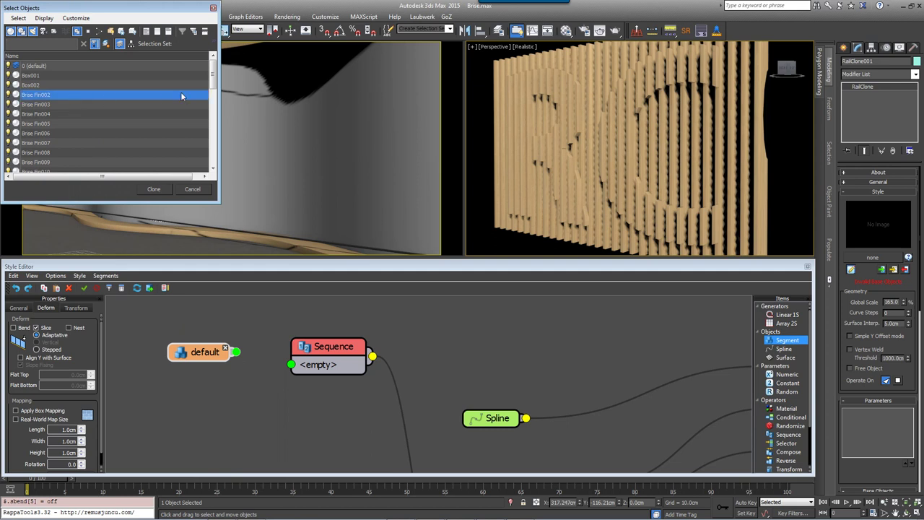
{"action": "left_click_drag", "start_coordinate": [213, 76], "coordinate": [213, 148]}
{"action": "left_click", "coordinate": [80, 124], "text": "shift"}
{"action": "left_click", "coordinate": [154, 188]}
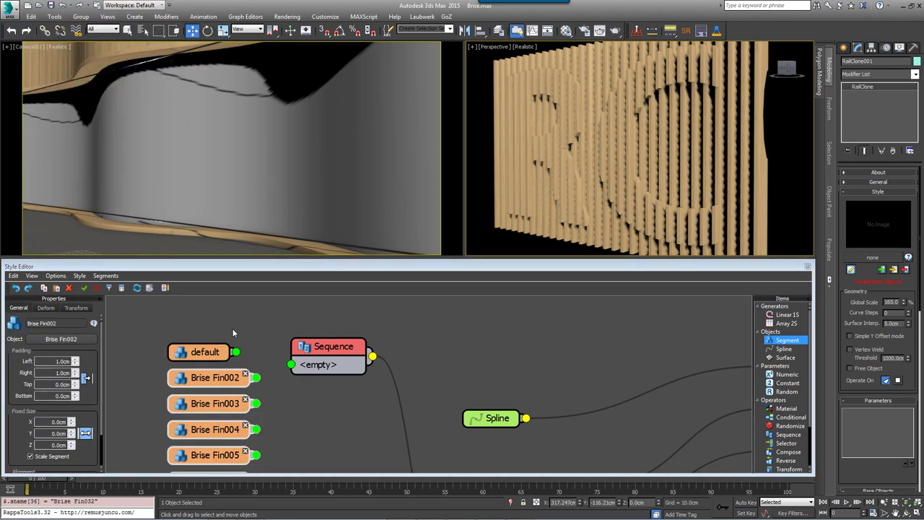
{"action": "left_click", "coordinate": [217, 351]}
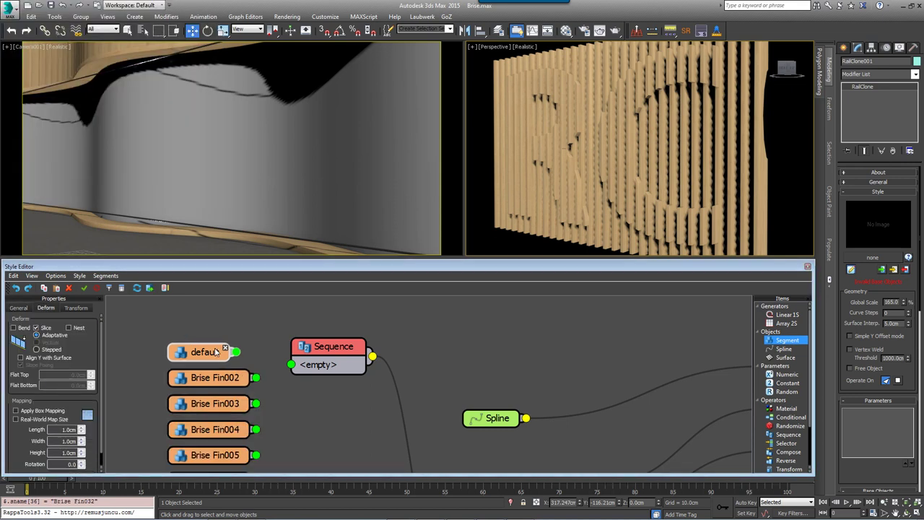
{"action": "key", "text": "Delete"}
Step: Wire all the Brise Fin segment nodes into the Sequence at once
{"action": "scroll", "coordinate": [251, 390], "scroll_direction": "down", "scroll_amount": 6}
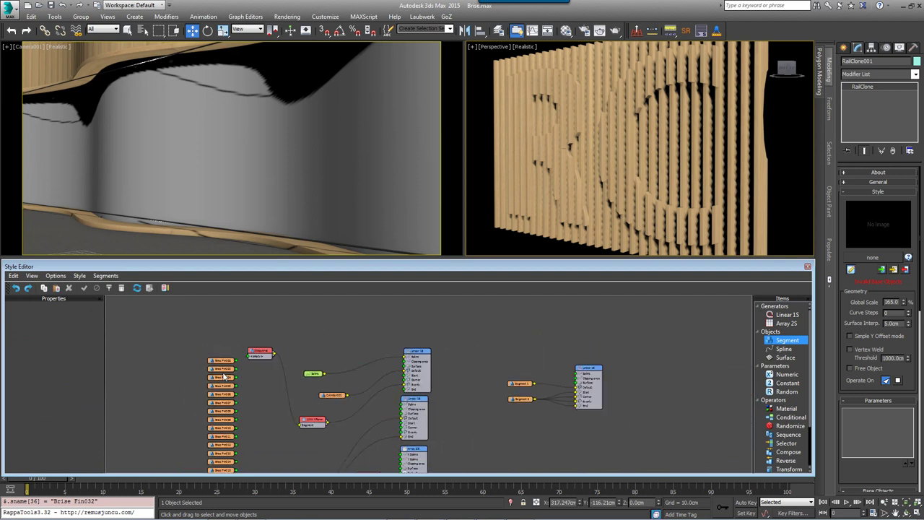
{"action": "scroll", "coordinate": [239, 357], "scroll_direction": "down", "scroll_amount": 3}
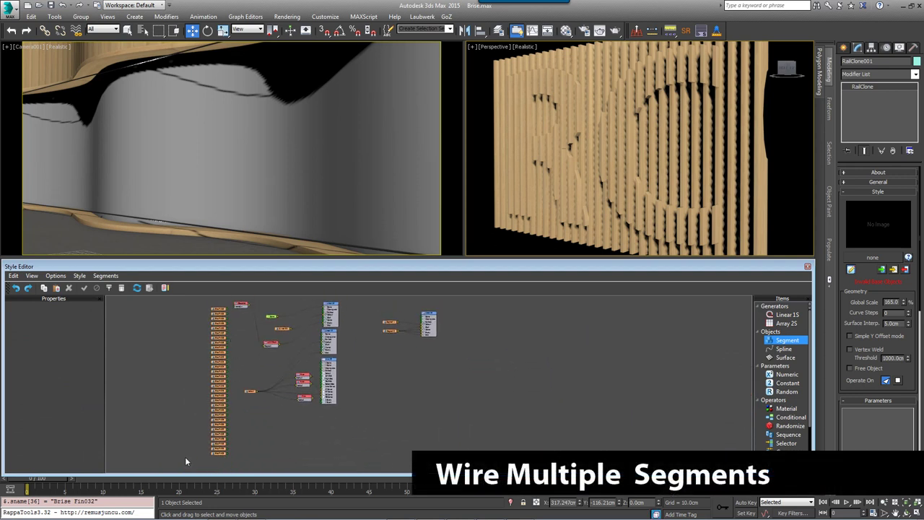
{"action": "scroll", "coordinate": [195, 377], "scroll_direction": "up", "scroll_amount": 5}
{"action": "left_click_drag", "start_coordinate": [247, 346], "coordinate": [275, 337]}
{"action": "left_click_drag", "start_coordinate": [249, 366], "coordinate": [275, 347]}
{"action": "left_click_drag", "start_coordinate": [248, 384], "coordinate": [275, 357]}
{"action": "key", "text": "ctrl+z"}
{"action": "key", "text": "ctrl+z"}
{"action": "key", "text": "ctrl+z"}
{"action": "scroll", "coordinate": [261, 388], "scroll_direction": "down", "scroll_amount": 5}
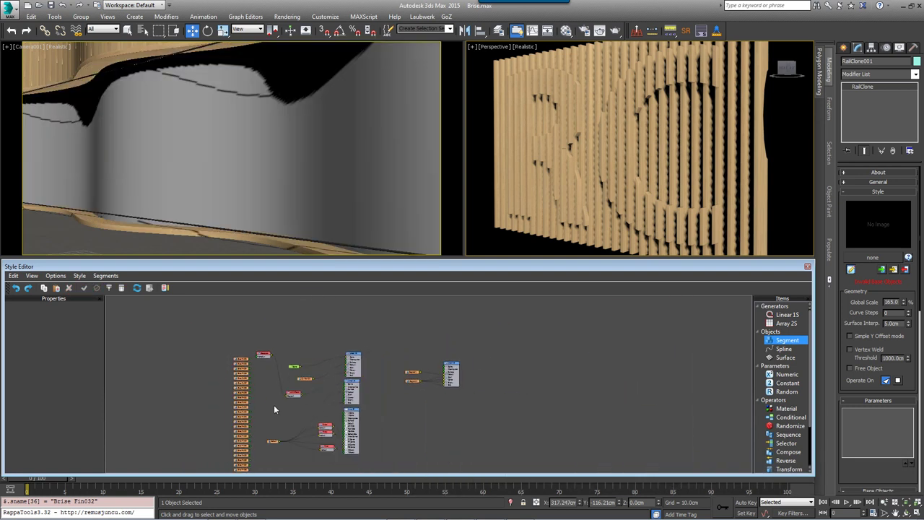
{"action": "left_click_drag", "start_coordinate": [224, 469], "coordinate": [185, 311]}
{"action": "scroll", "coordinate": [229, 325], "scroll_direction": "up", "scroll_amount": 1}
{"action": "middle_click_drag", "start_coordinate": [229, 325], "coordinate": [211, 321]}
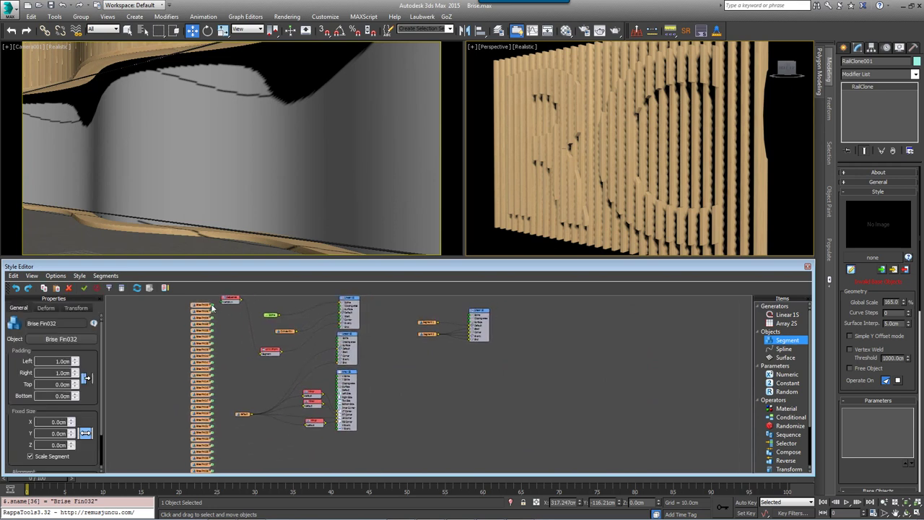
{"action": "mouse_move", "coordinate": [214, 316]}
{"action": "left_mouse_down"}
{"action": "mouse_move", "coordinate": [244, 329]}
{"action": "mouse_move", "coordinate": [431, 349]}
{"action": "mouse_move", "coordinate": [310, 404]}
{"action": "mouse_move", "coordinate": [418, 366]}
{"action": "mouse_move", "coordinate": [330, 330]}
{"action": "mouse_move", "coordinate": [210, 305]}
{"action": "mouse_move", "coordinate": [226, 307]}
{"action": "left_mouse_up"}
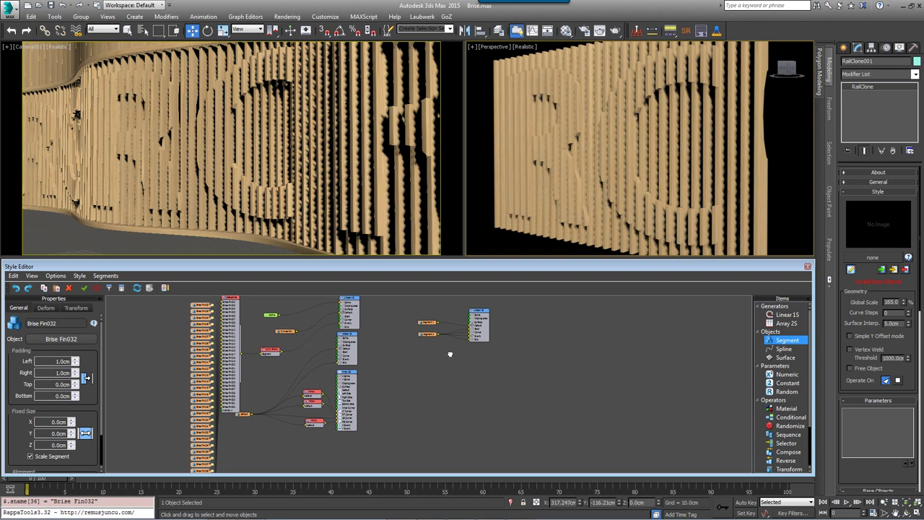
{"action": "scroll", "coordinate": [405, 395], "scroll_direction": "up", "scroll_amount": 5}
{"action": "scroll", "coordinate": [345, 349], "scroll_direction": "up", "scroll_amount": 2}
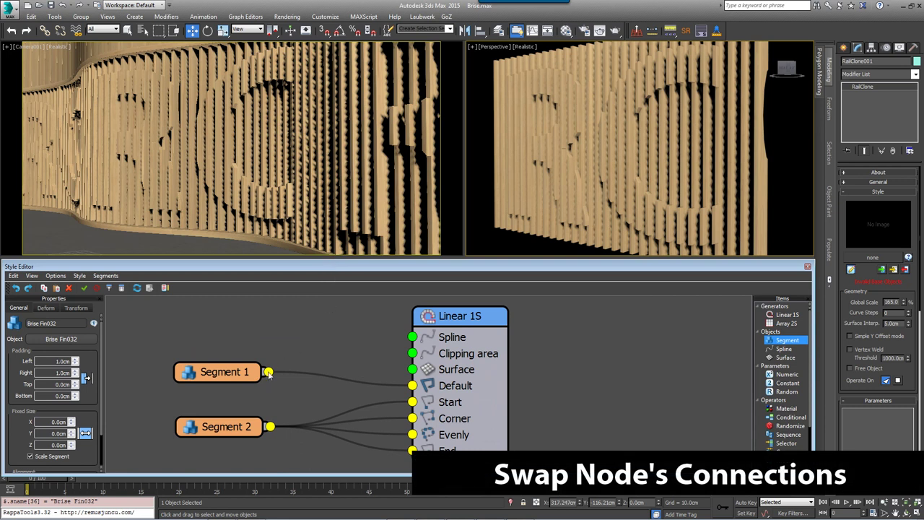
Step: Move Segment 2's four Linear 1S links onto Segment 1, then route Segment 1 through a new Transform node
{"action": "mouse_move", "coordinate": [268, 373]}
{"action": "left_mouse_down"}
{"action": "mouse_move", "coordinate": [280, 399]}
{"action": "mouse_move", "coordinate": [277, 429]}
{"action": "mouse_move", "coordinate": [298, 392]}
{"action": "mouse_move", "coordinate": [274, 375]}
{"action": "left_mouse_up"}
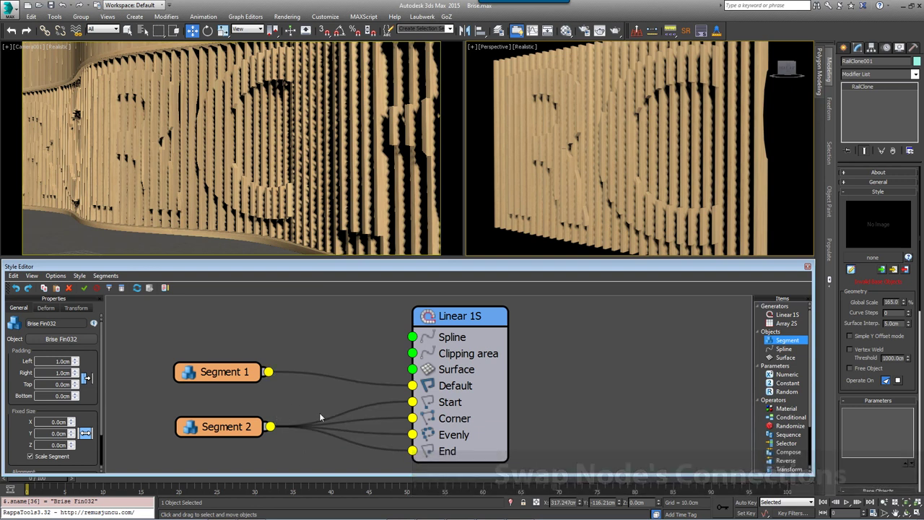
{"action": "left_click_drag", "start_coordinate": [284, 428], "coordinate": [269, 372]}
{"action": "left_click_drag", "start_coordinate": [789, 469], "coordinate": [333, 319]}
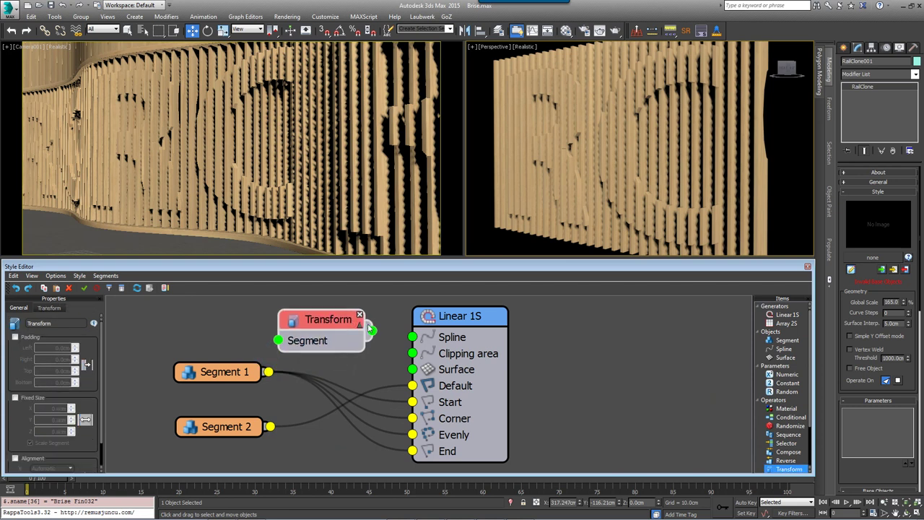
{"action": "left_click_drag", "start_coordinate": [304, 369], "coordinate": [371, 331]}
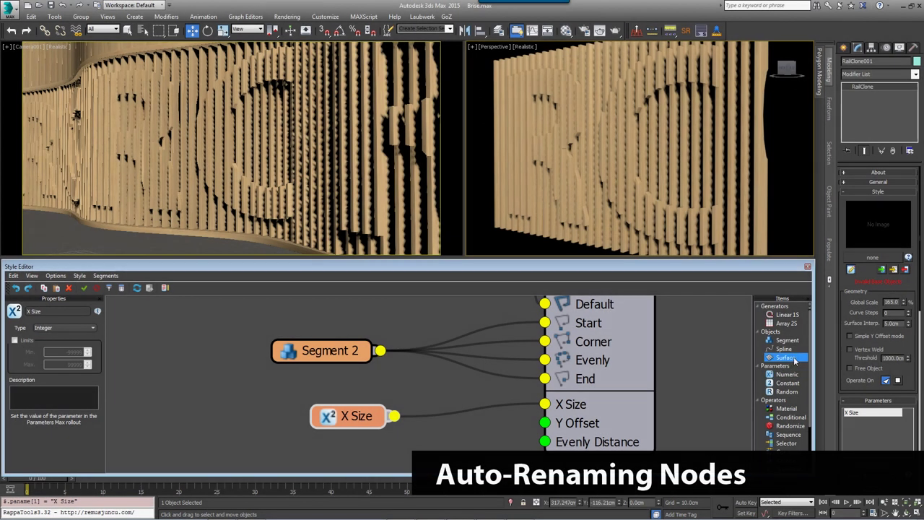
Step: Add two Numeric parameter nodes, link one to Evenly Distance, and rearrange X Size and Y Offset
{"action": "left_click_drag", "start_coordinate": [787, 374], "coordinate": [544, 423]}
{"action": "left_click_drag", "start_coordinate": [405, 475], "coordinate": [296, 404]}
{"action": "left_click_drag", "start_coordinate": [361, 454], "coordinate": [344, 410]}
{"action": "left_click_drag", "start_coordinate": [786, 374], "coordinate": [544, 442]}
{"action": "left_click", "coordinate": [349, 419]}
{"action": "left_click_drag", "start_coordinate": [325, 380], "coordinate": [314, 392]}
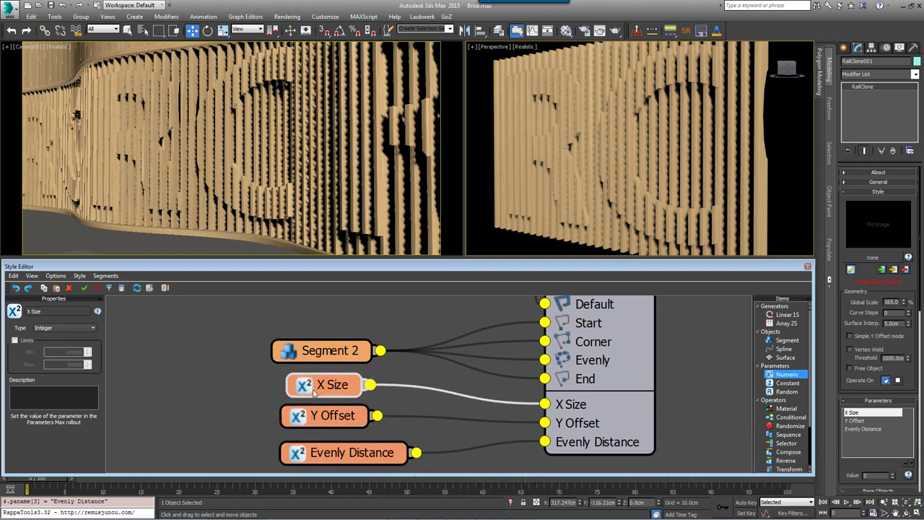
Step: Clear all Linear 1S exported parameters and delete the X Size, Y Offset and Evenly Distance nodes
{"action": "left_click", "coordinate": [631, 341]}
{"action": "right_click", "coordinate": [630, 341]}
{"action": "mouse_move", "coordinate": [683, 441]}
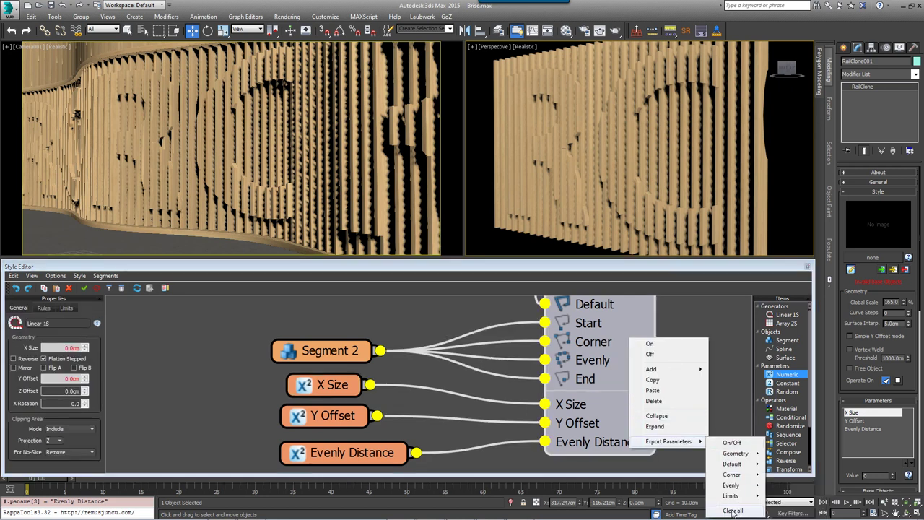
{"action": "left_click", "coordinate": [733, 510]}
{"action": "left_click_drag", "start_coordinate": [435, 468], "coordinate": [276, 391]}
{"action": "key", "text": "Delete"}
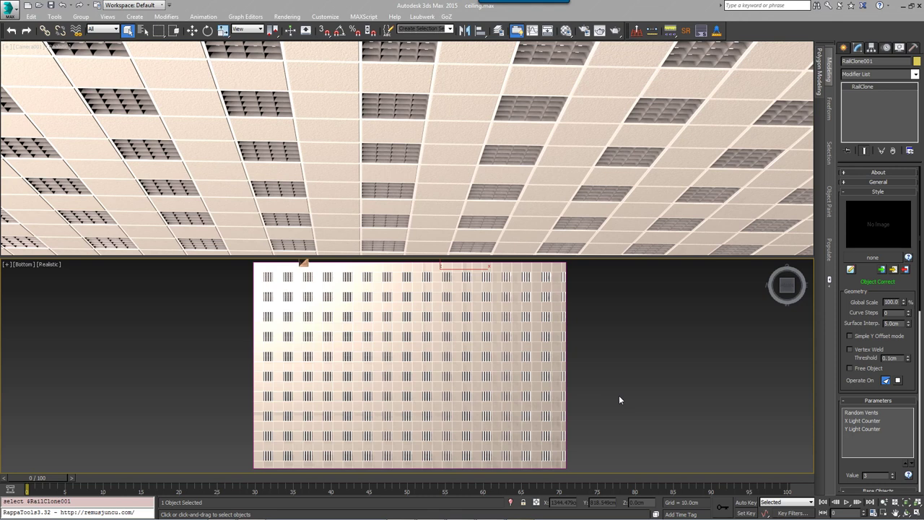
Step: Export the Light X and Light Y counters as parameters in the style editor
{"action": "left_click", "coordinate": [851, 270]}
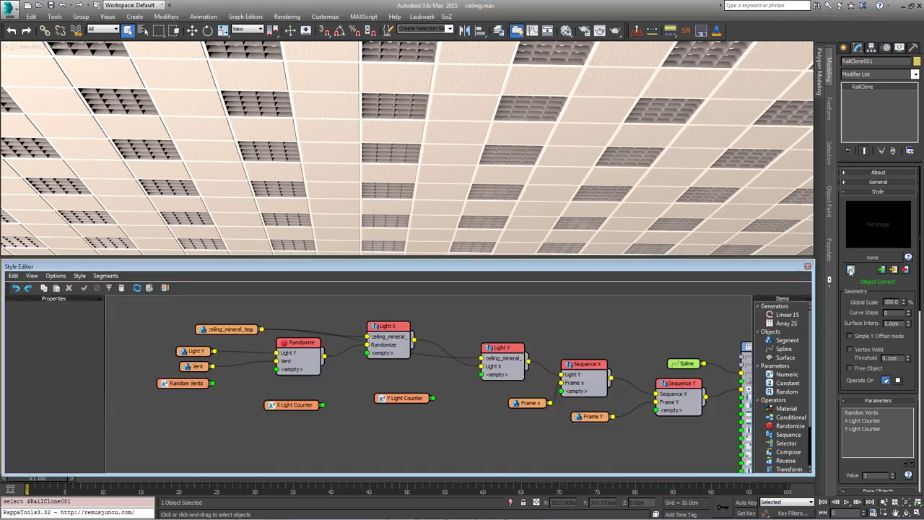
{"action": "left_click", "coordinate": [393, 327]}
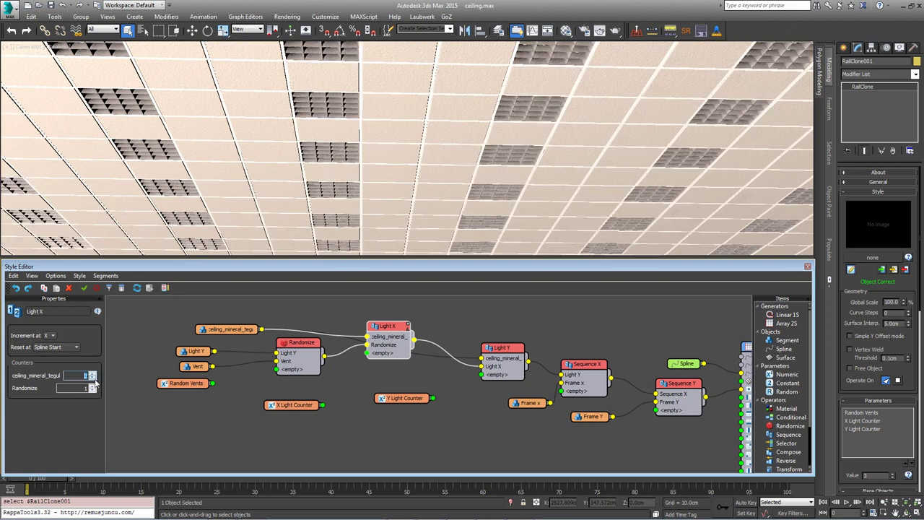
{"action": "left_click", "coordinate": [92, 373]}
{"action": "left_click", "coordinate": [93, 378]}
{"action": "right_click", "coordinate": [392, 327]}
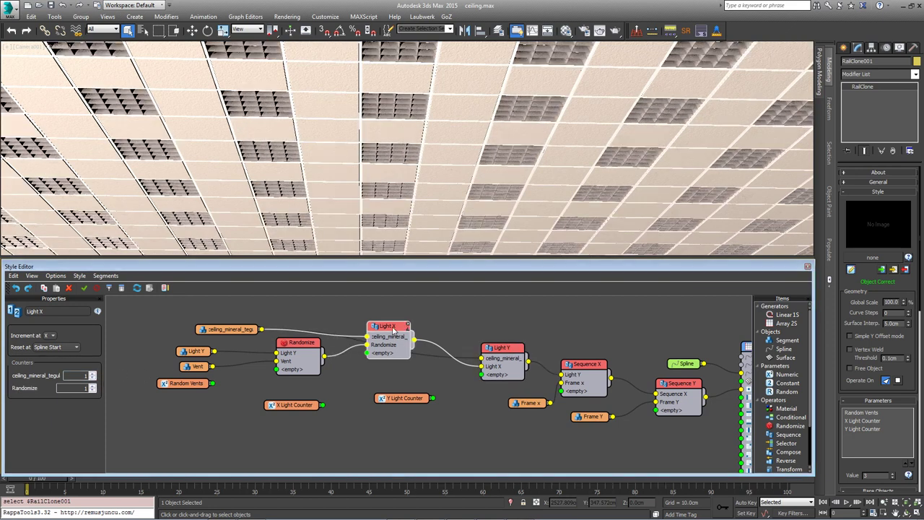
{"action": "mouse_move", "coordinate": [442, 431]}
{"action": "left_click", "coordinate": [506, 443]}
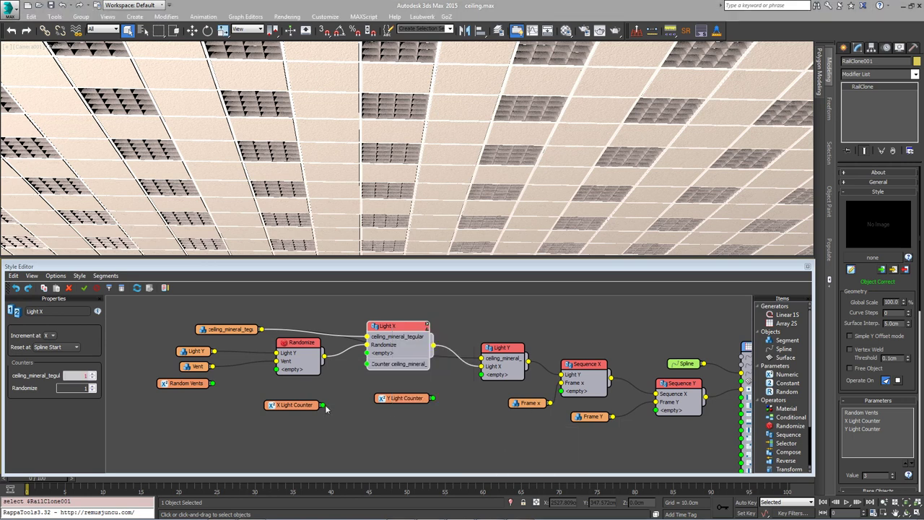
{"action": "right_click", "coordinate": [503, 348]}
{"action": "mouse_move", "coordinate": [556, 449]}
{"action": "left_click", "coordinate": [622, 462]}
Step: Set the Y Light Counter value to 3 to spread the ceiling lights apart
{"action": "left_click", "coordinate": [808, 267]}
{"action": "left_click", "coordinate": [881, 420]}
{"action": "left_click", "coordinate": [892, 477]}
{"action": "left_click", "coordinate": [893, 477]}
{"action": "left_click", "coordinate": [863, 429]}
{"action": "left_click", "coordinate": [892, 477]}
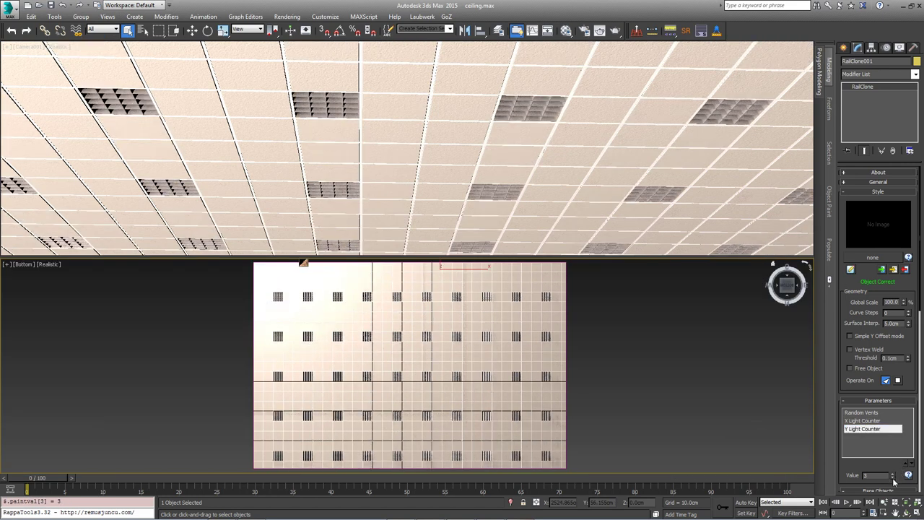
{"action": "left_click", "coordinate": [893, 478]}
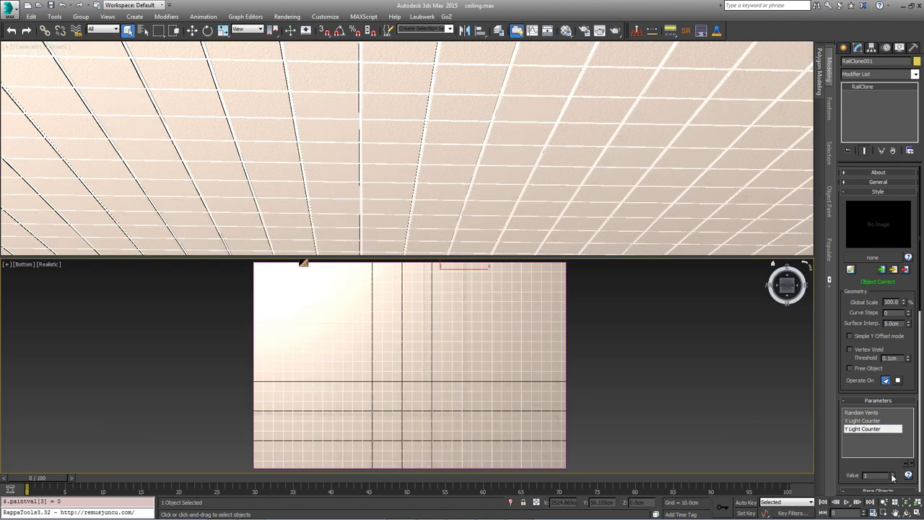
Step: Export the Randomize node's Vent presence percentage as a parameter
{"action": "left_click", "coordinate": [851, 269]}
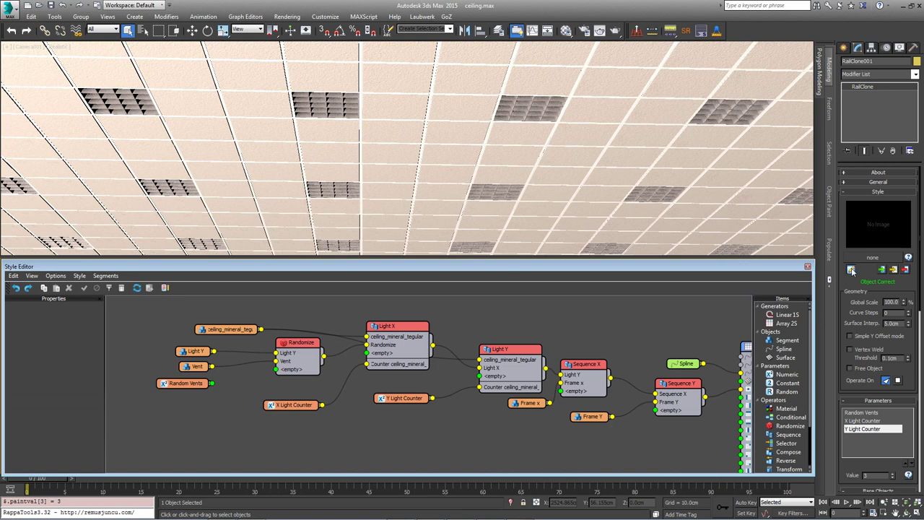
{"action": "left_click", "coordinate": [313, 347]}
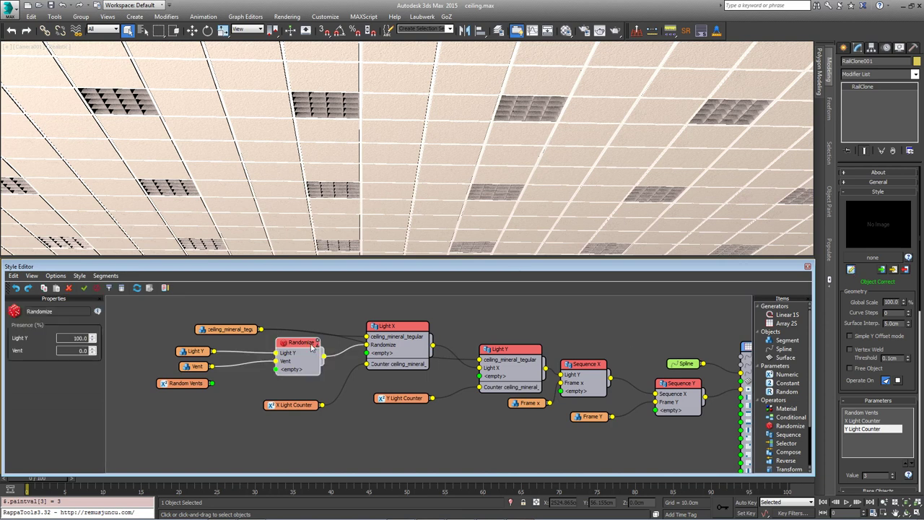
{"action": "right_click", "coordinate": [311, 345]}
{"action": "mouse_move", "coordinate": [370, 451]}
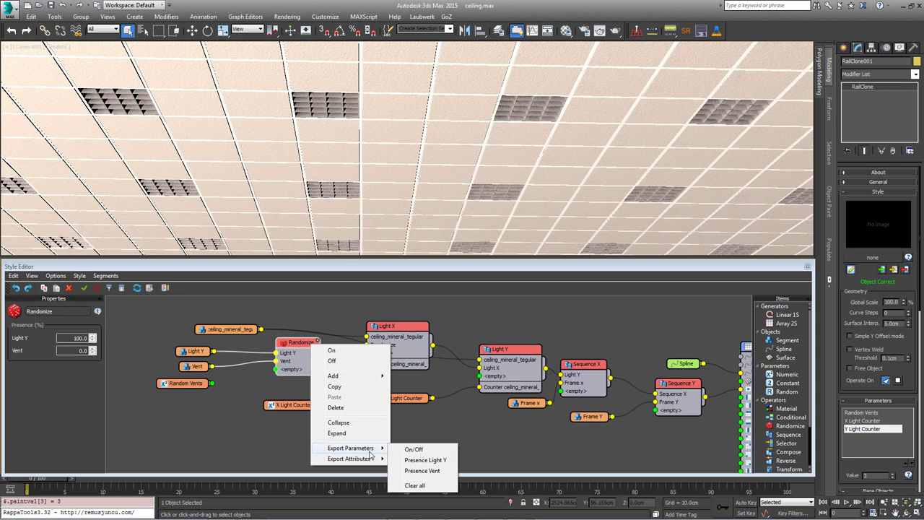
{"action": "left_click", "coordinate": [423, 470]}
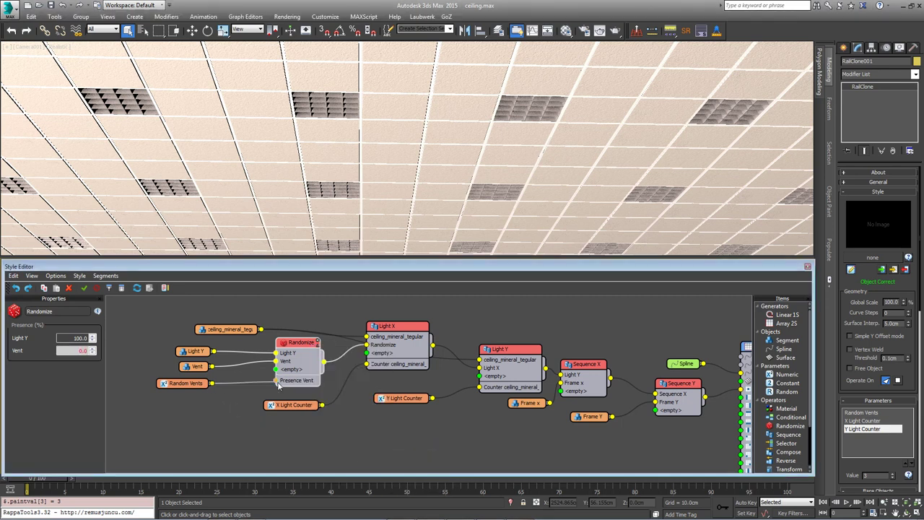
Step: Raise the Random Vents value to 63.75
{"action": "left_click", "coordinate": [807, 266]}
{"action": "left_click", "coordinate": [861, 413]}
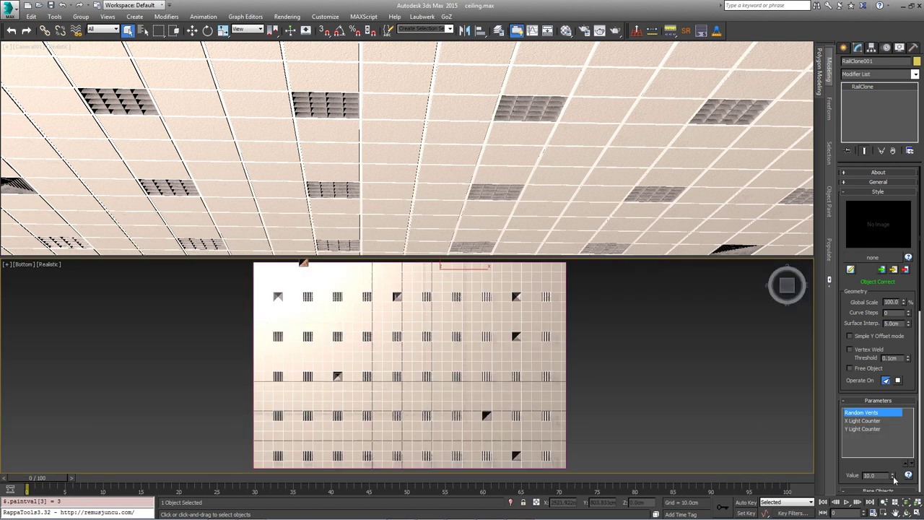
{"action": "left_click_drag", "start_coordinate": [892, 475], "coordinate": [765, 428]}
{"action": "mouse_move", "coordinate": [812, 514]}
{"action": "left_mouse_down"}
{"action": "mouse_move", "coordinate": [811, 506]}
{"action": "mouse_move", "coordinate": [811, 519]}
{"action": "left_mouse_up"}
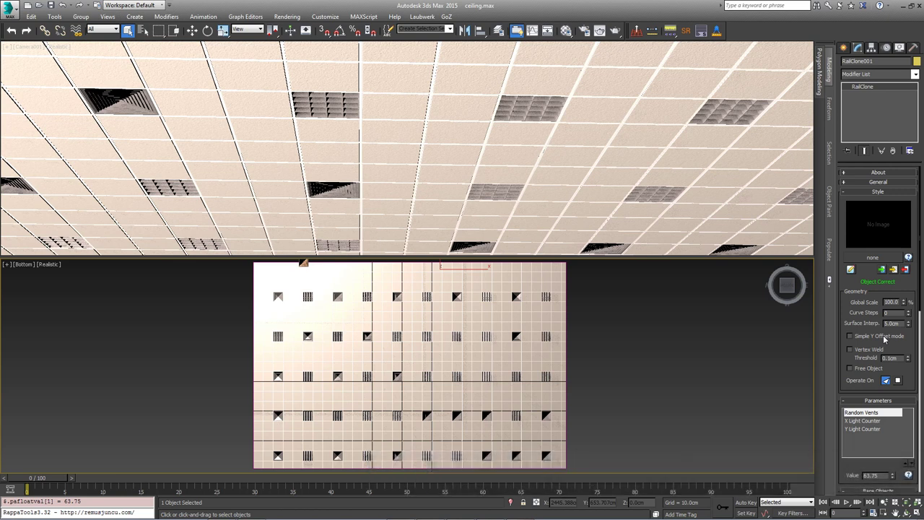
Step: Export the Randomize node's On/Off as an input
{"action": "left_click", "coordinate": [851, 269]}
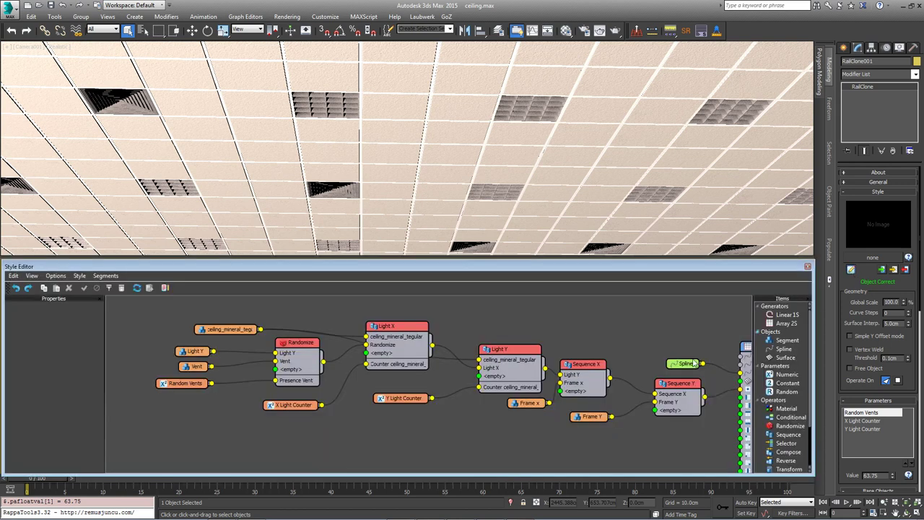
{"action": "left_click", "coordinate": [304, 344]}
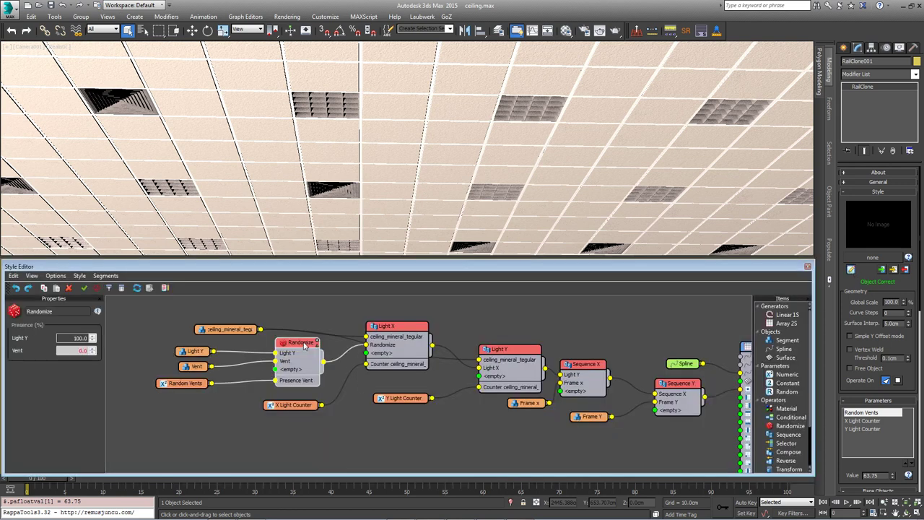
{"action": "right_click", "coordinate": [304, 345]}
{"action": "mouse_move", "coordinate": [340, 449]}
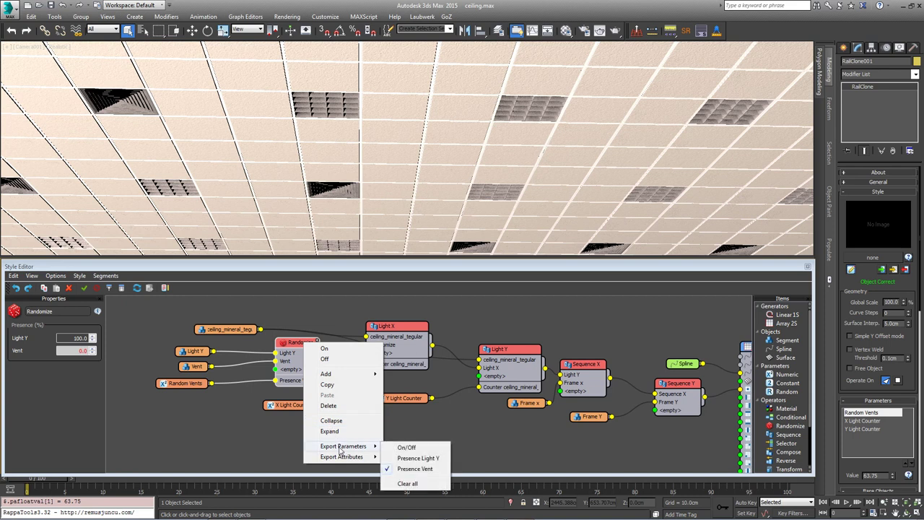
{"action": "left_click", "coordinate": [425, 449]}
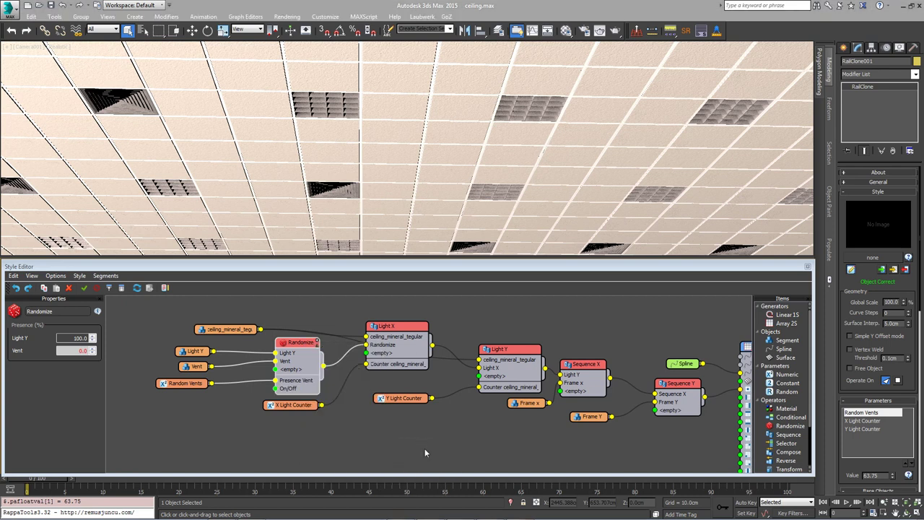
Step: Add a Boolean Numeric parameter named 'Vents on/off' to the graph
{"action": "left_click_drag", "start_coordinate": [787, 374], "coordinate": [184, 406]}
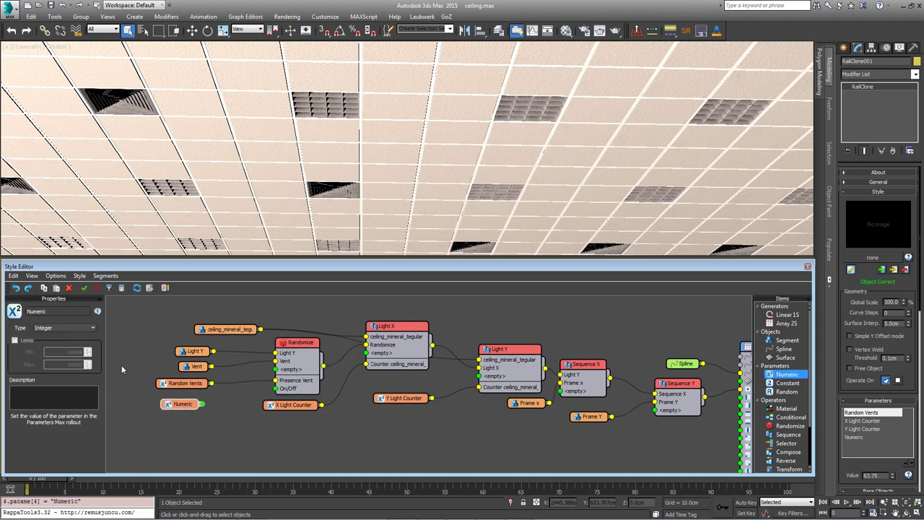
{"action": "left_click", "coordinate": [73, 329]}
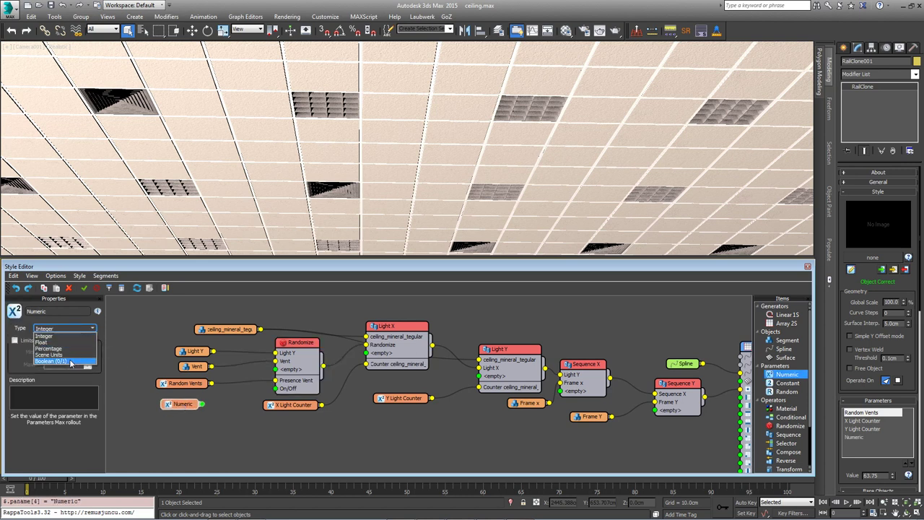
{"action": "left_click", "coordinate": [65, 361]}
{"action": "left_click", "coordinate": [69, 312]}
{"action": "type", "text": "Vents on/off"}
{"action": "key", "text": "Return"}
Step: Toggle the Vents on/off parameter, ending with the ceiling vents switched off
{"action": "left_click", "coordinate": [859, 437]}
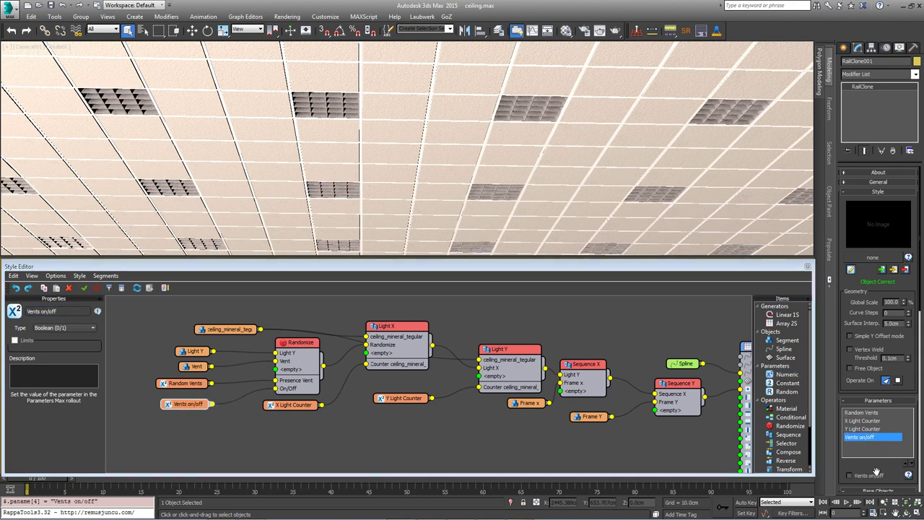
{"action": "left_click", "coordinate": [872, 476]}
{"action": "left_click", "coordinate": [872, 476]}
{"action": "left_click", "coordinate": [873, 477]}
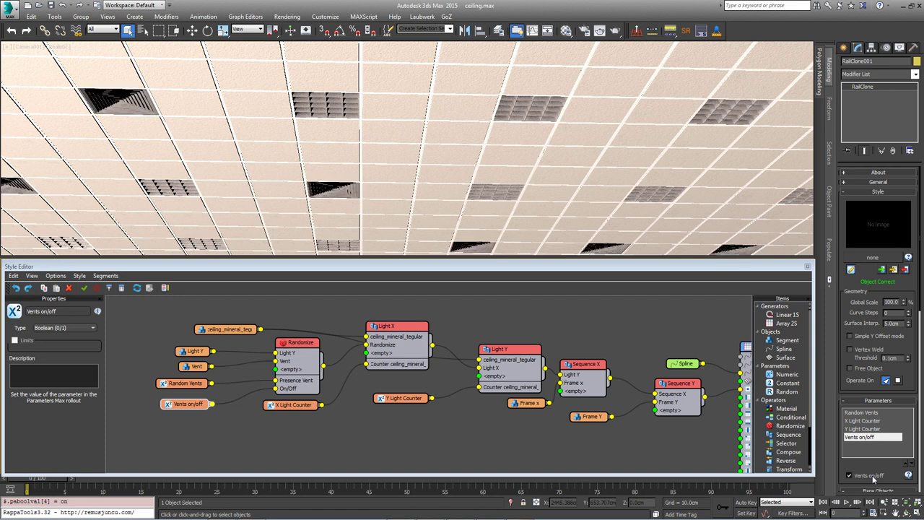
{"action": "left_click", "coordinate": [872, 477]}
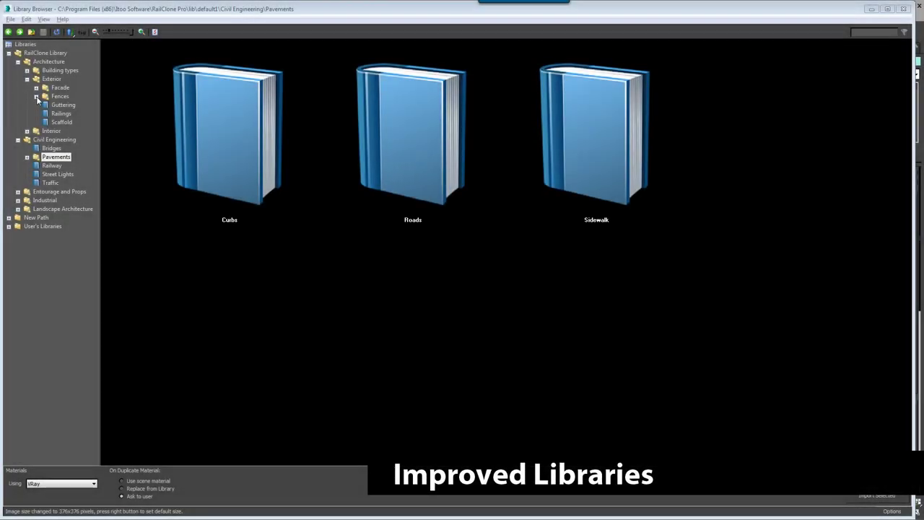
Step: Browse the Metal and Vynil fence styles under Fences
{"action": "left_click", "coordinate": [36, 97]}
{"action": "left_click", "coordinate": [65, 122]}
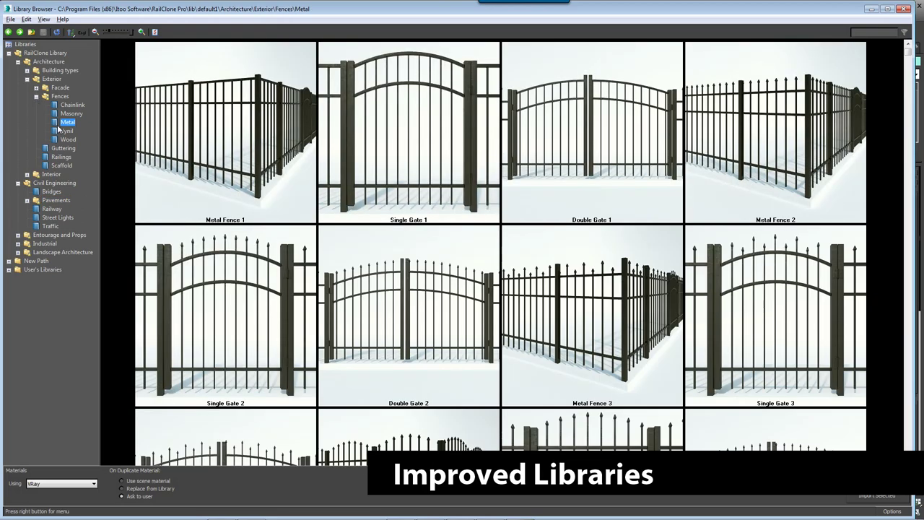
{"action": "scroll", "coordinate": [261, 221], "scroll_direction": "down", "scroll_amount": 2}
{"action": "scroll", "coordinate": [216, 202], "scroll_direction": "up", "scroll_amount": 2}
{"action": "left_click", "coordinate": [66, 130]}
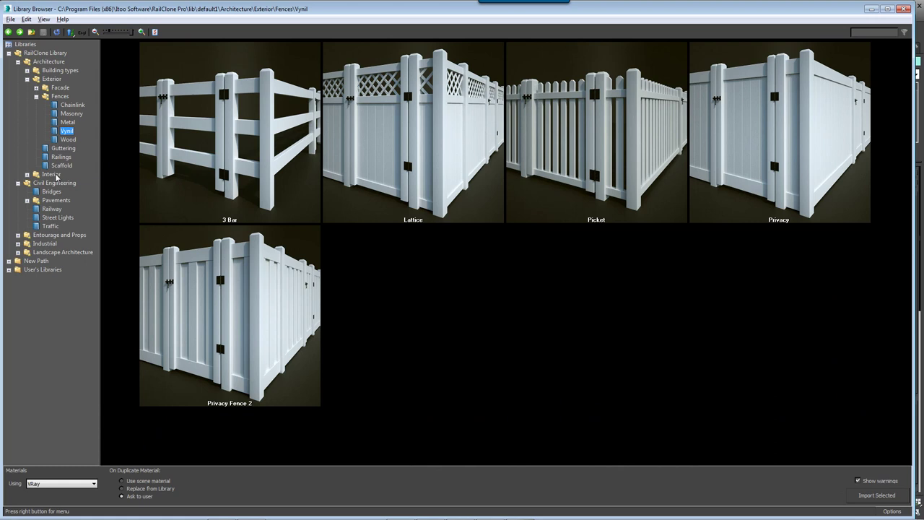
Step: Browse the Interior Railings styles, selecting Glass Handrail 4
{"action": "left_click", "coordinate": [26, 174]}
{"action": "left_click", "coordinate": [61, 209]}
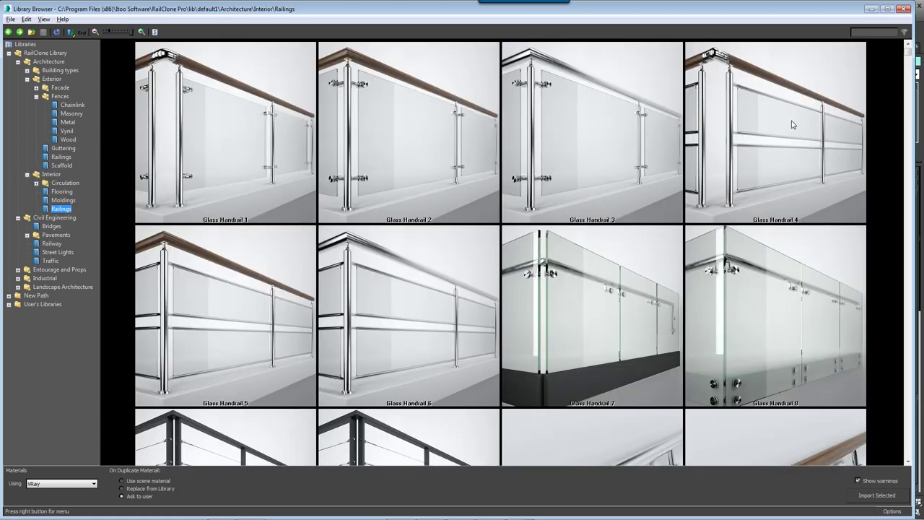
{"action": "left_click", "coordinate": [741, 159]}
{"action": "scroll", "coordinate": [741, 159], "scroll_direction": "down", "scroll_amount": 3}
{"action": "scroll", "coordinate": [741, 159], "scroll_direction": "up", "scroll_amount": 3}
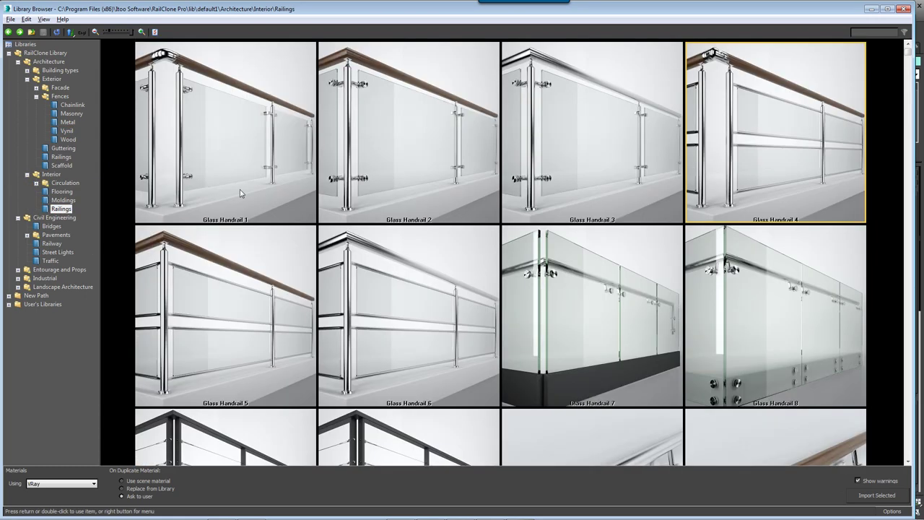
Step: Browse the Pavements Curbs and Sidewalk paving styles
{"action": "left_click", "coordinate": [27, 236]}
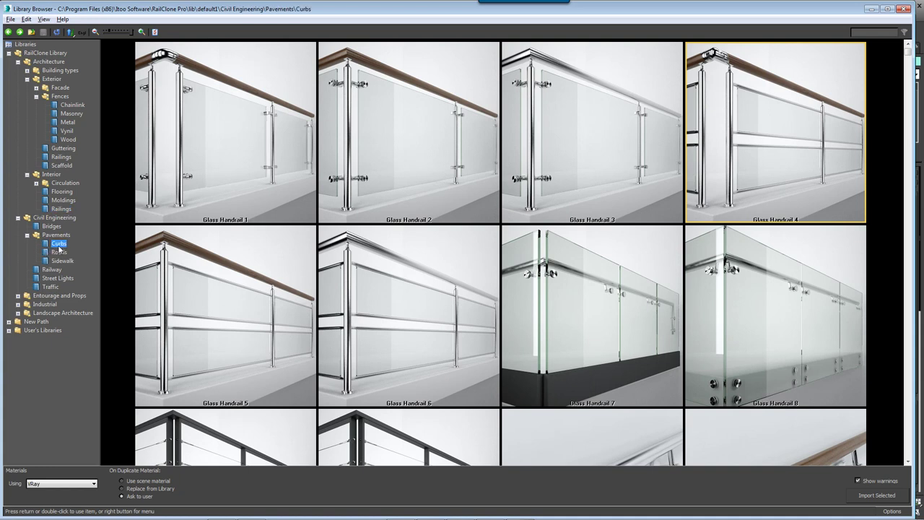
{"action": "left_click", "coordinate": [59, 244]}
{"action": "left_click", "coordinate": [68, 260]}
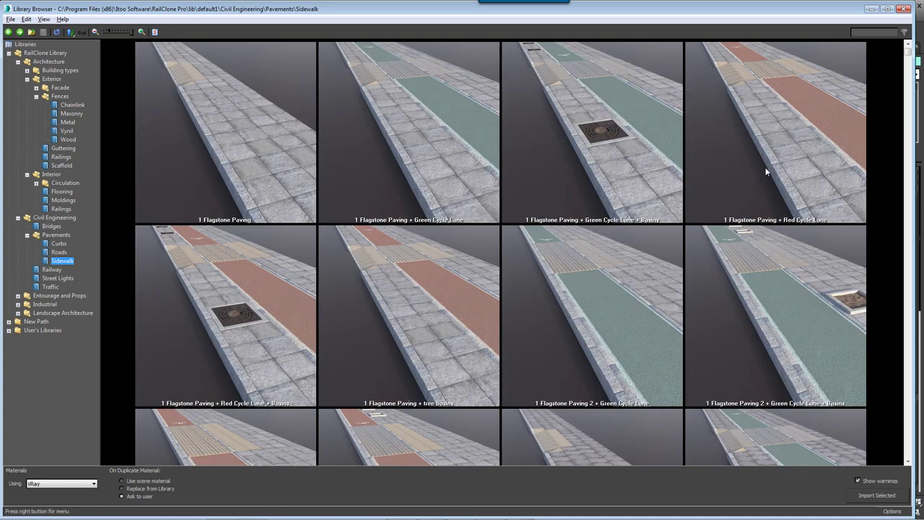
{"action": "left_click_drag", "start_coordinate": [911, 66], "coordinate": [919, 444]}
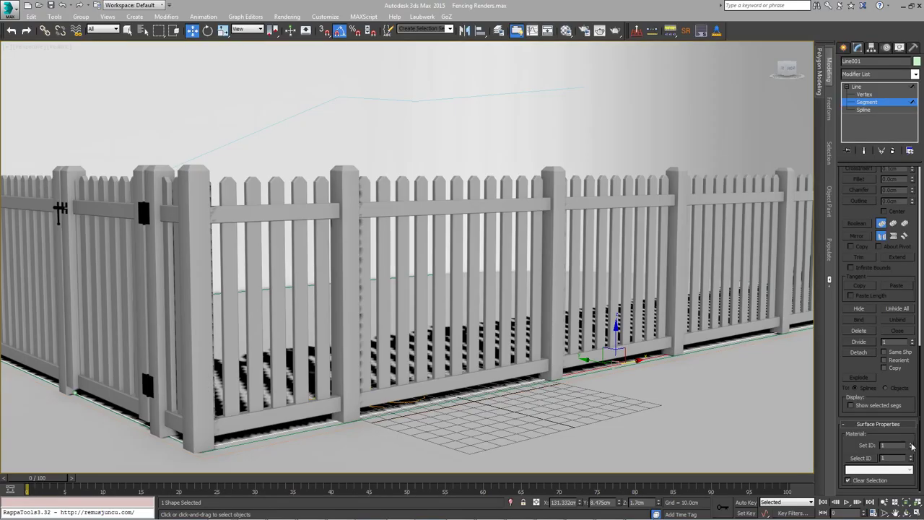
Step: Make the middle fence section a gate with Material Set ID 2 and shift its post left
{"action": "left_click", "coordinate": [911, 445]}
{"action": "key", "text": "1"}
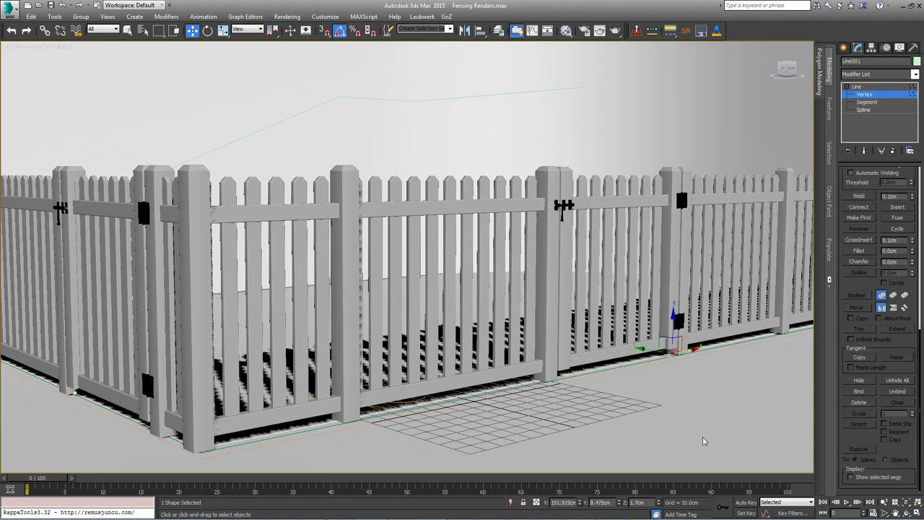
{"action": "left_click_drag", "start_coordinate": [659, 342], "coordinate": [675, 352]}
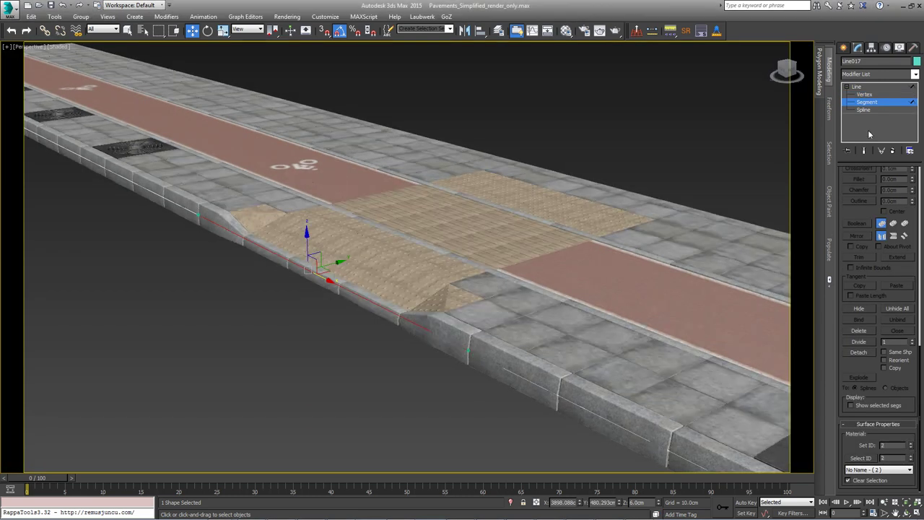
Step: Move a pavement path vertex to stretch the tactile crosswalk further along the road
{"action": "key", "text": "1"}
{"action": "left_click", "coordinate": [469, 353]}
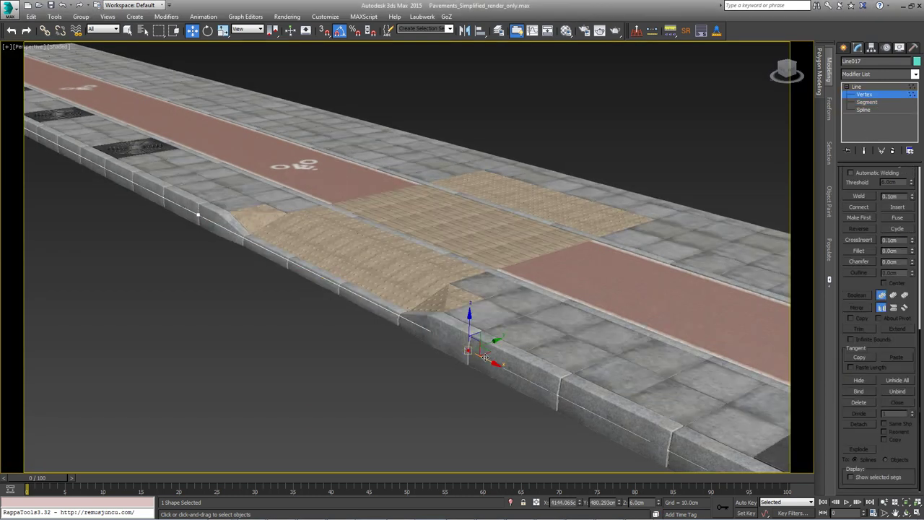
{"action": "left_click_drag", "start_coordinate": [493, 360], "coordinate": [578, 401]}
{"action": "key", "text": "1"}
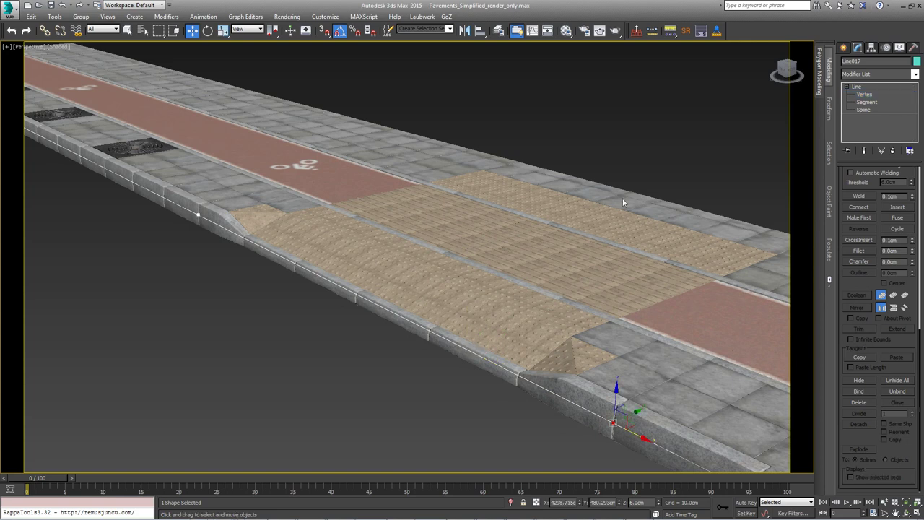
{"action": "left_click", "coordinate": [622, 202]}
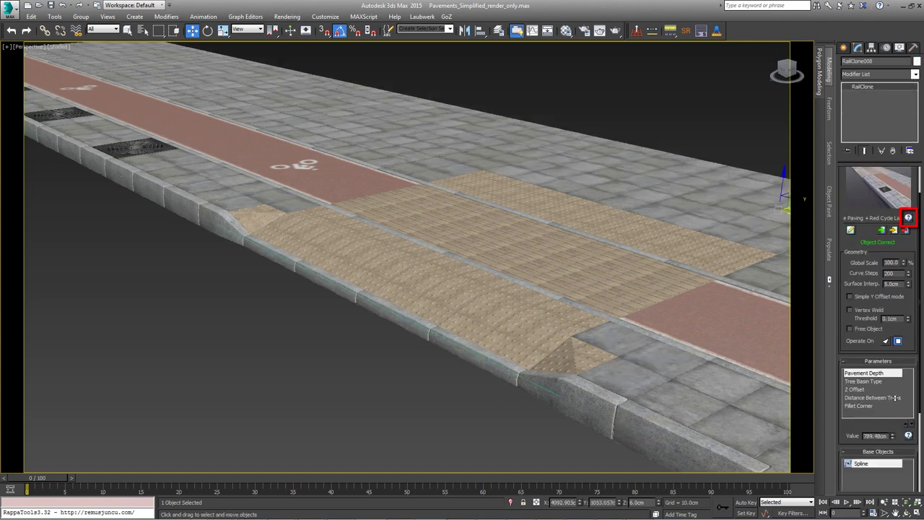
Step: Show the pavement's Tree Basin Type parameter, valued 3
{"action": "left_click", "coordinate": [865, 382]}
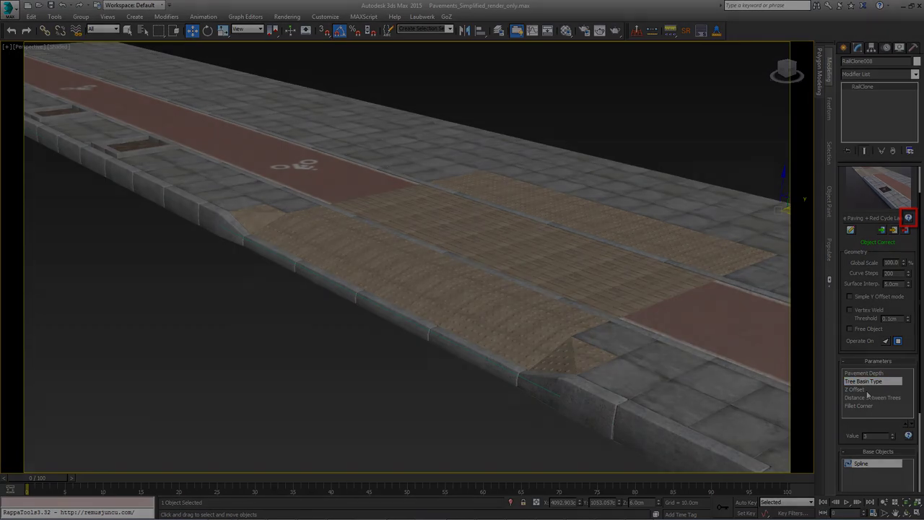